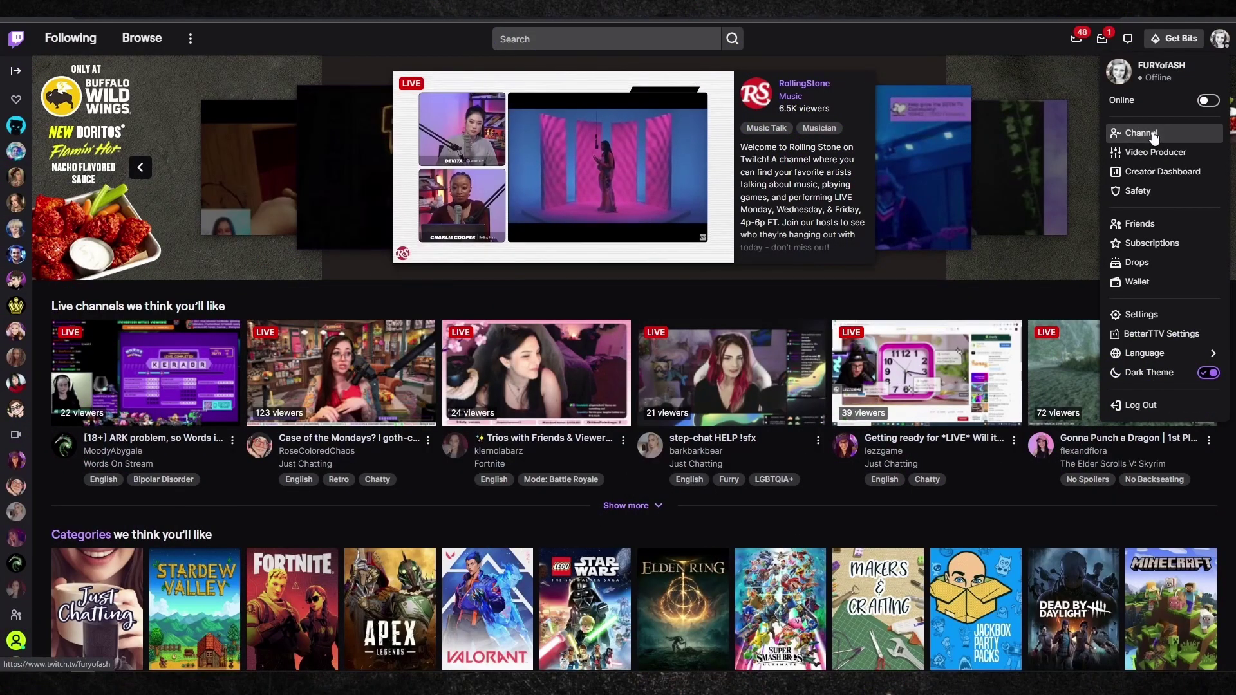
# - Go to your channel page, pause the trailer, and open the About tab
pyautogui.click(1153, 135)
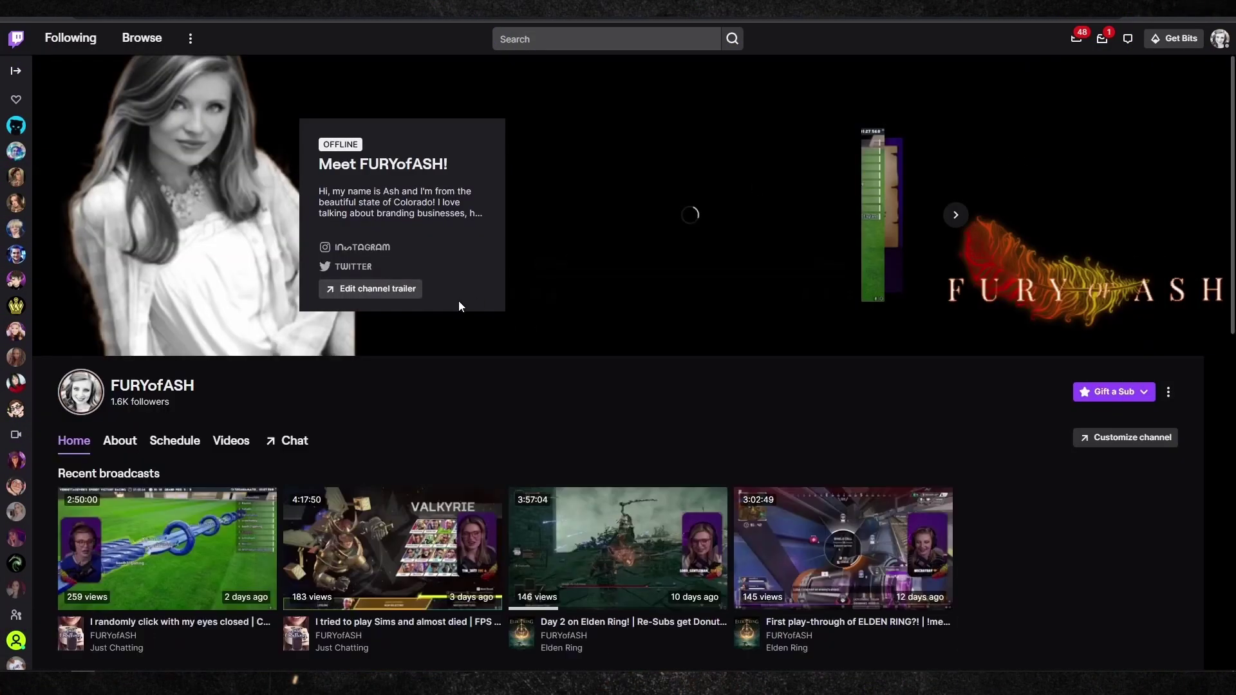
pyautogui.click(540, 297)
pyautogui.scroll(-5, 424, 386)
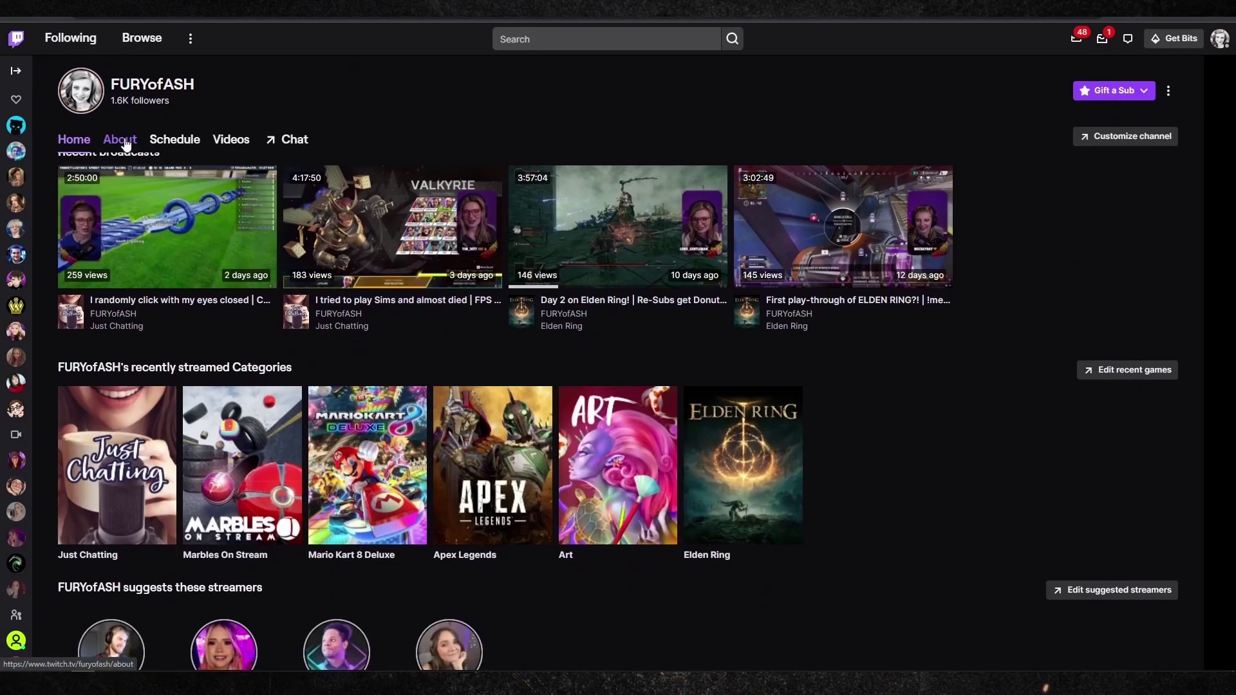
pyautogui.click(119, 139)
# - Turn on Edit Panels and page the suggested extensions carousel forward
pyautogui.scroll(-3, 974, 515)
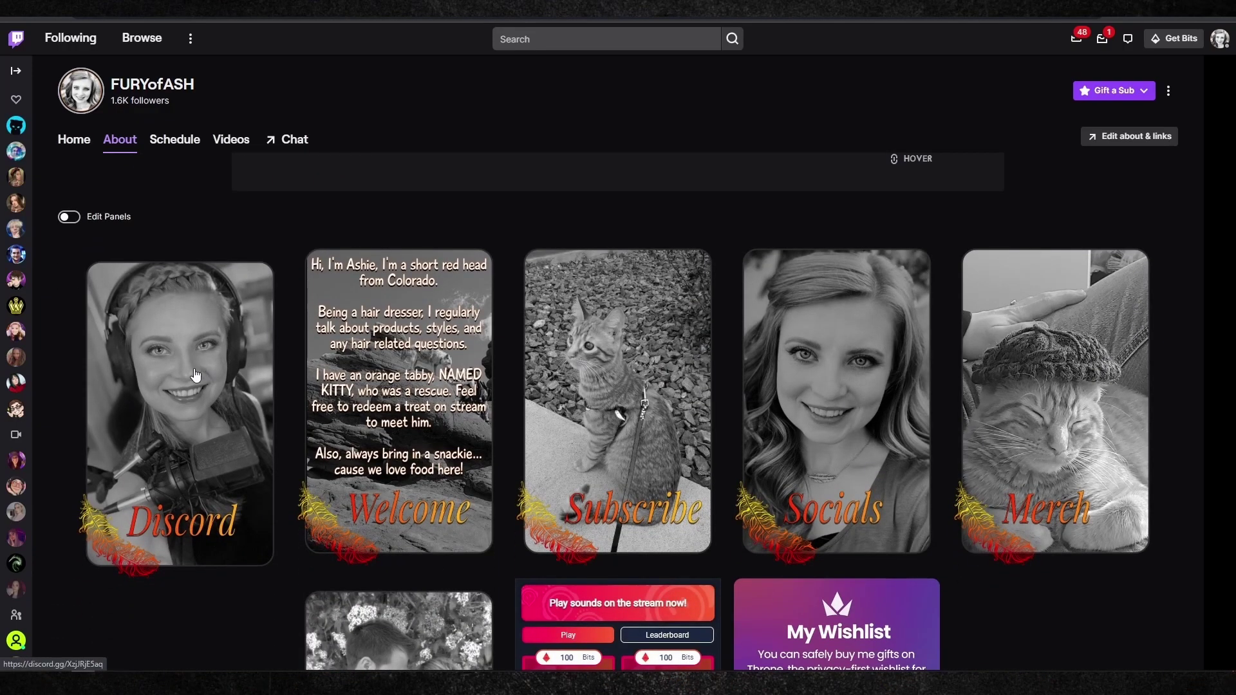
pyautogui.click(69, 218)
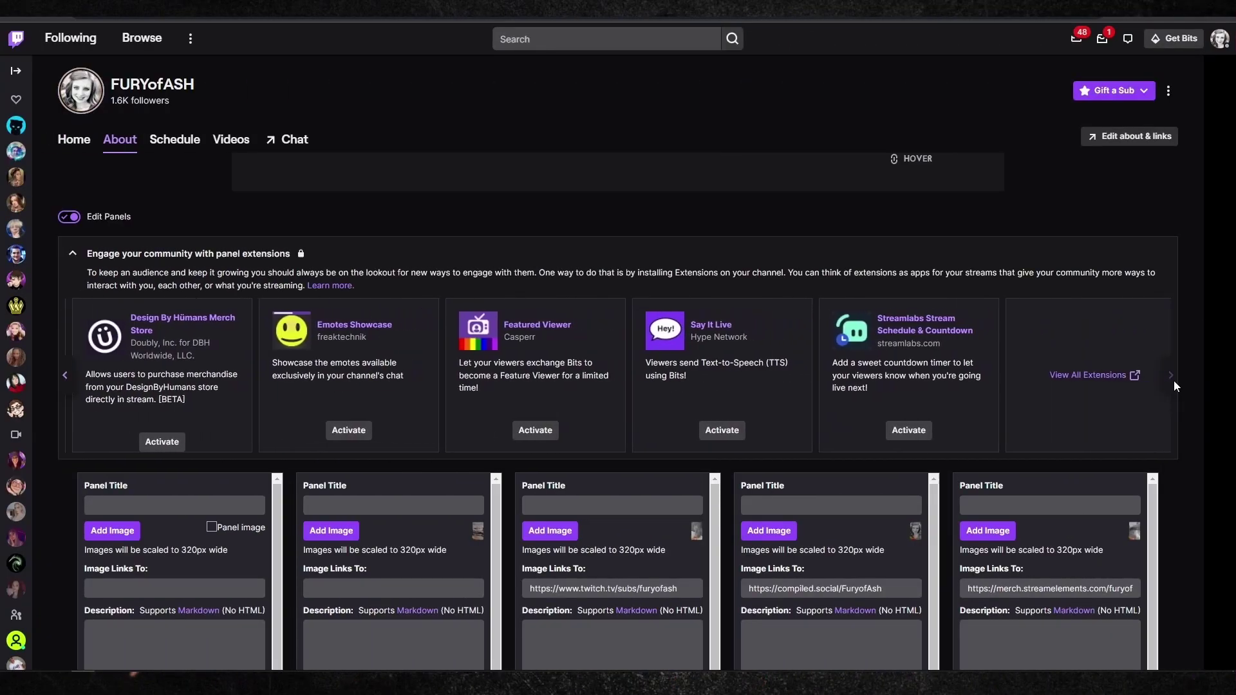
pyautogui.click(1172, 376)
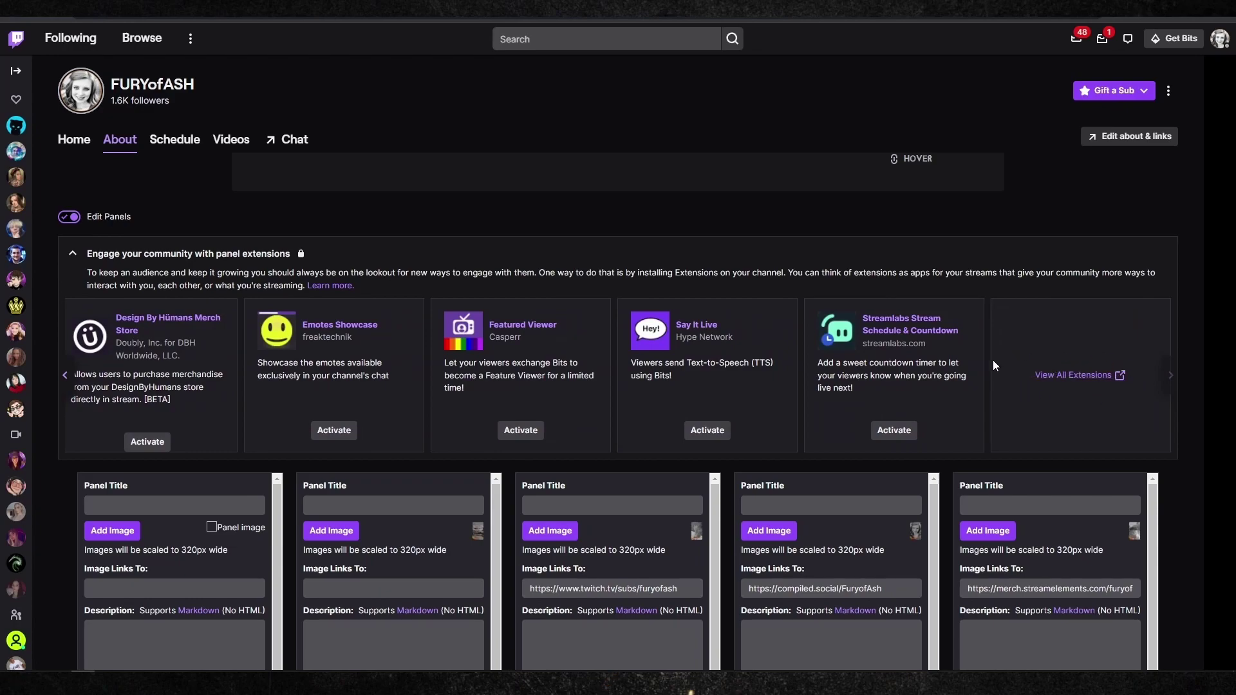
# - Search all extensions for 'Sound Alerts' and open the extension's Configure page
pyautogui.click(1087, 376)
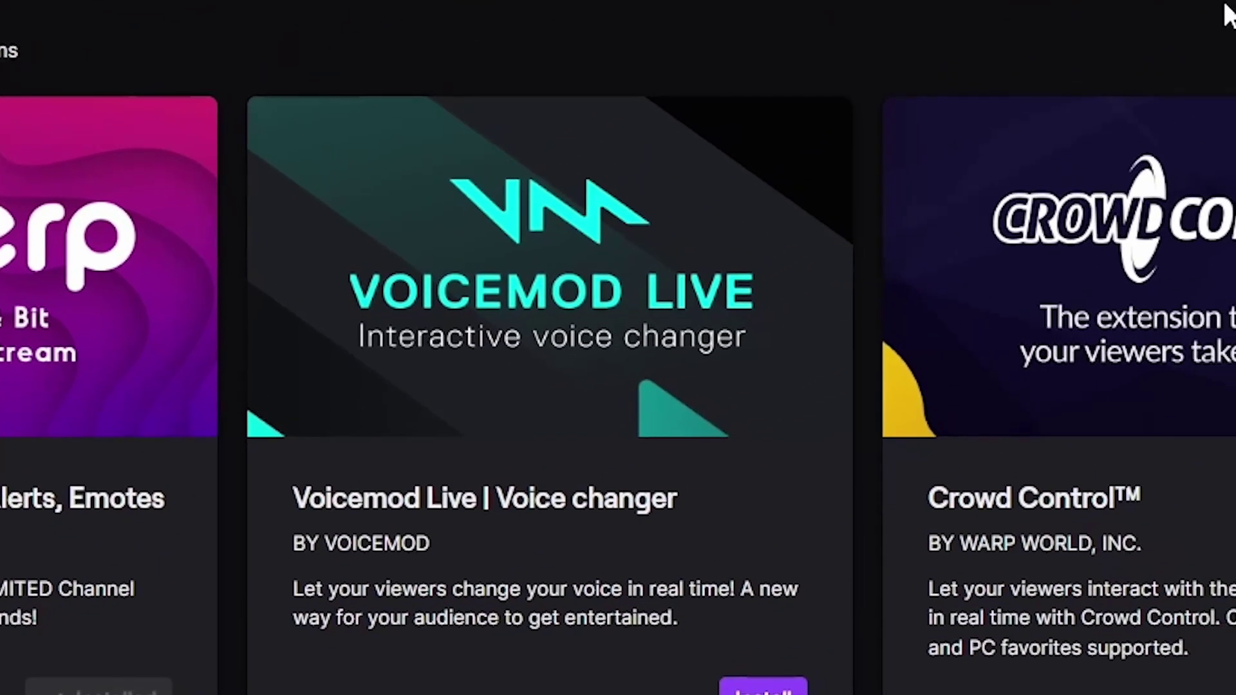
pyautogui.click(763, 52)
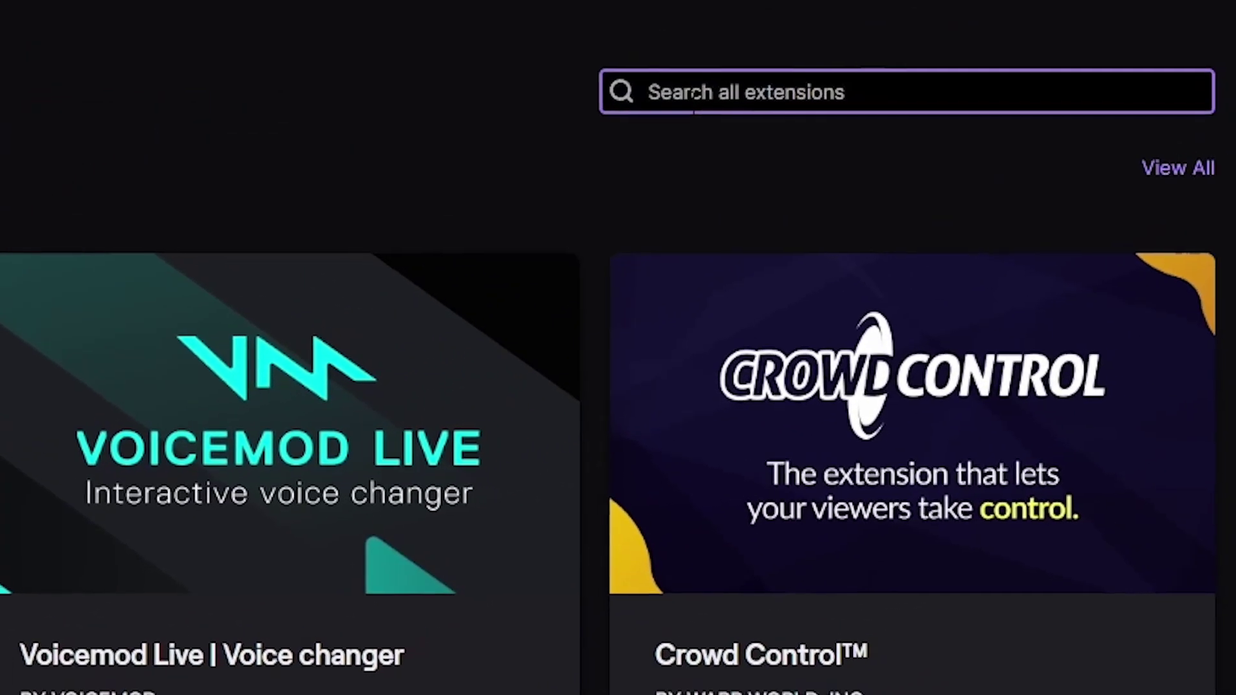
pyautogui.write('Sound A')
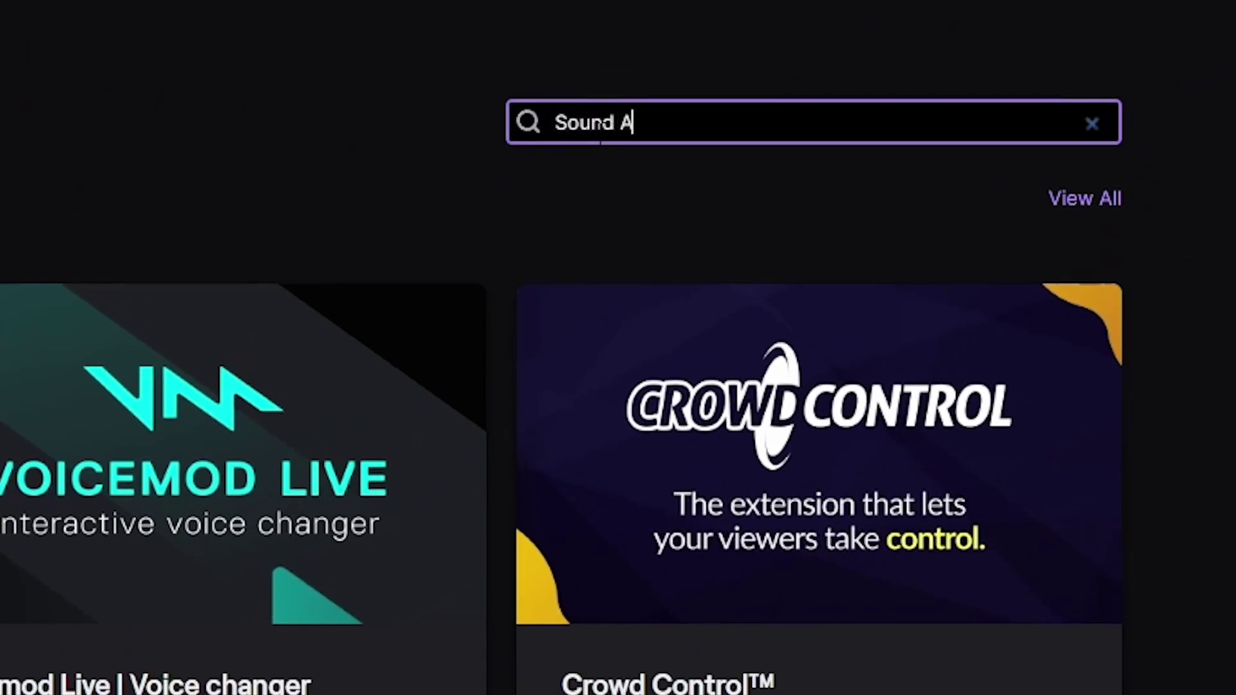
pyautogui.write('lerts')
pyautogui.press('Return')
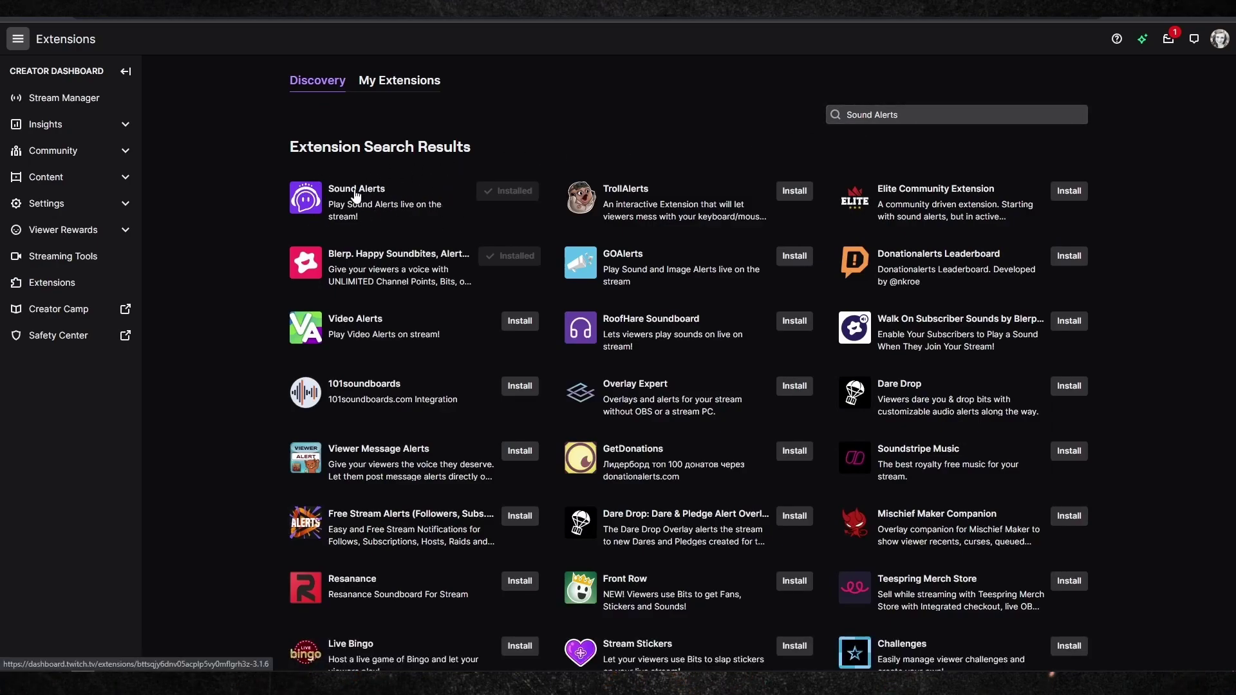
pyautogui.click(309, 201)
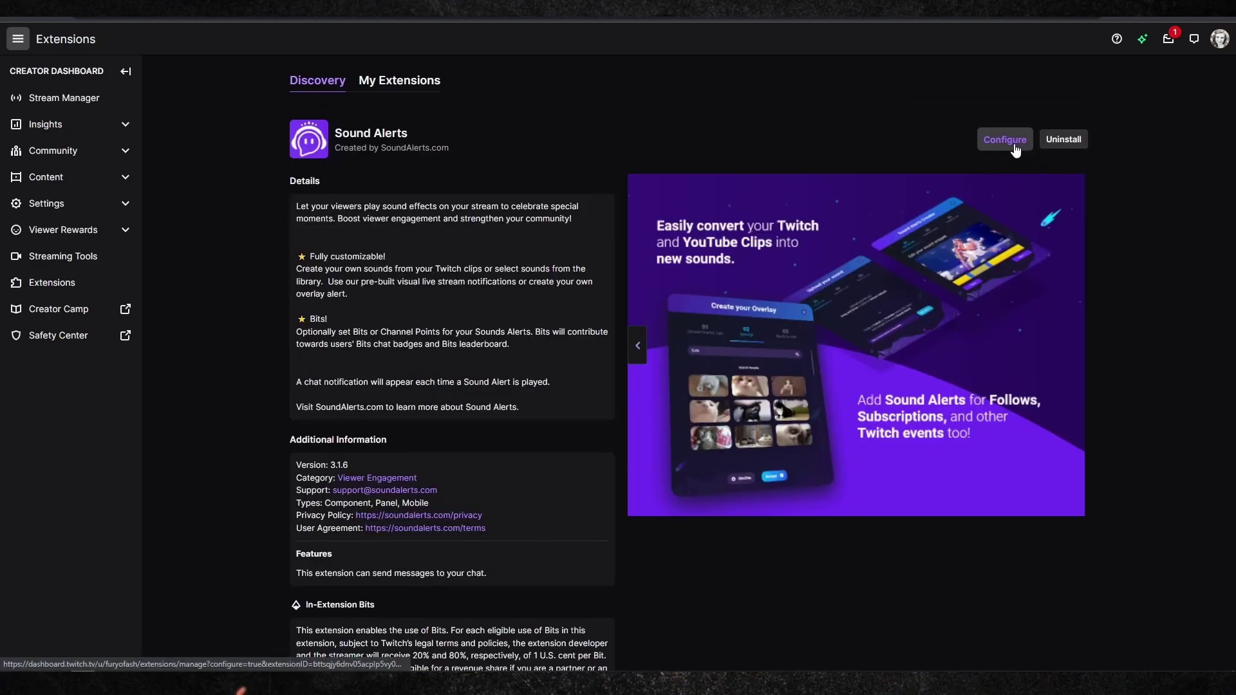
pyautogui.click(1015, 150)
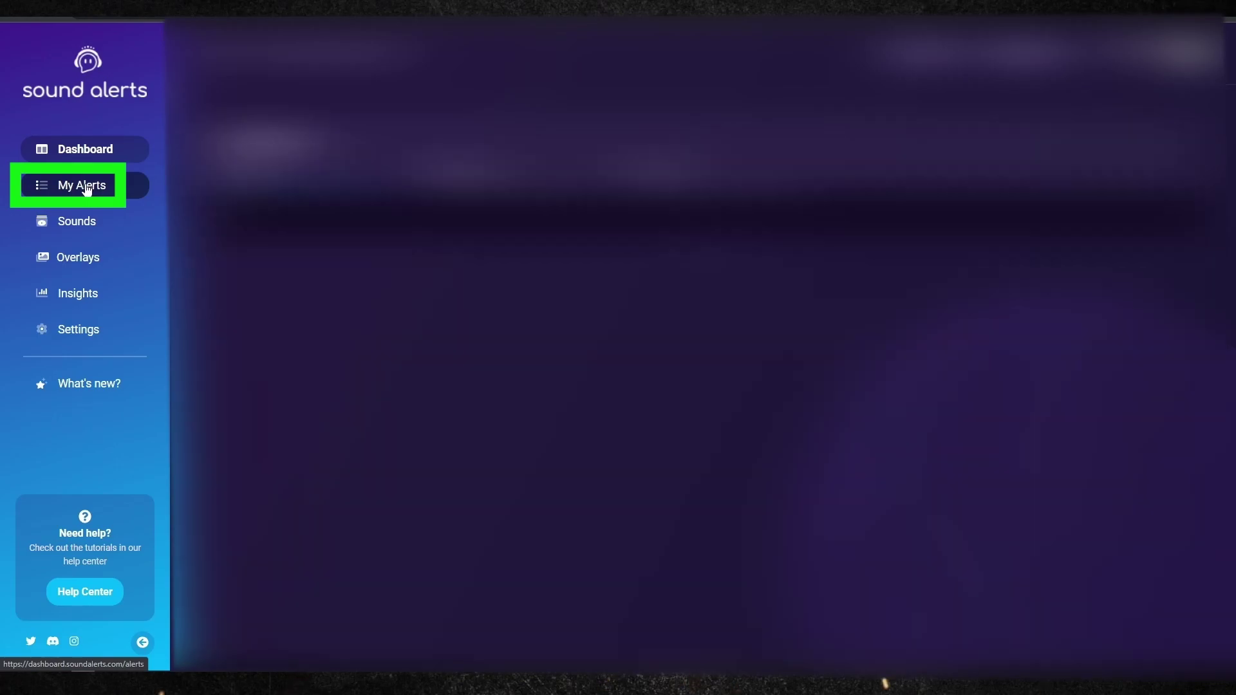
# - Test the Dun-Dun-DUUUUUUNNNN channel-point sound in the browser source, then view Other Alerts
pyautogui.click(89, 188)
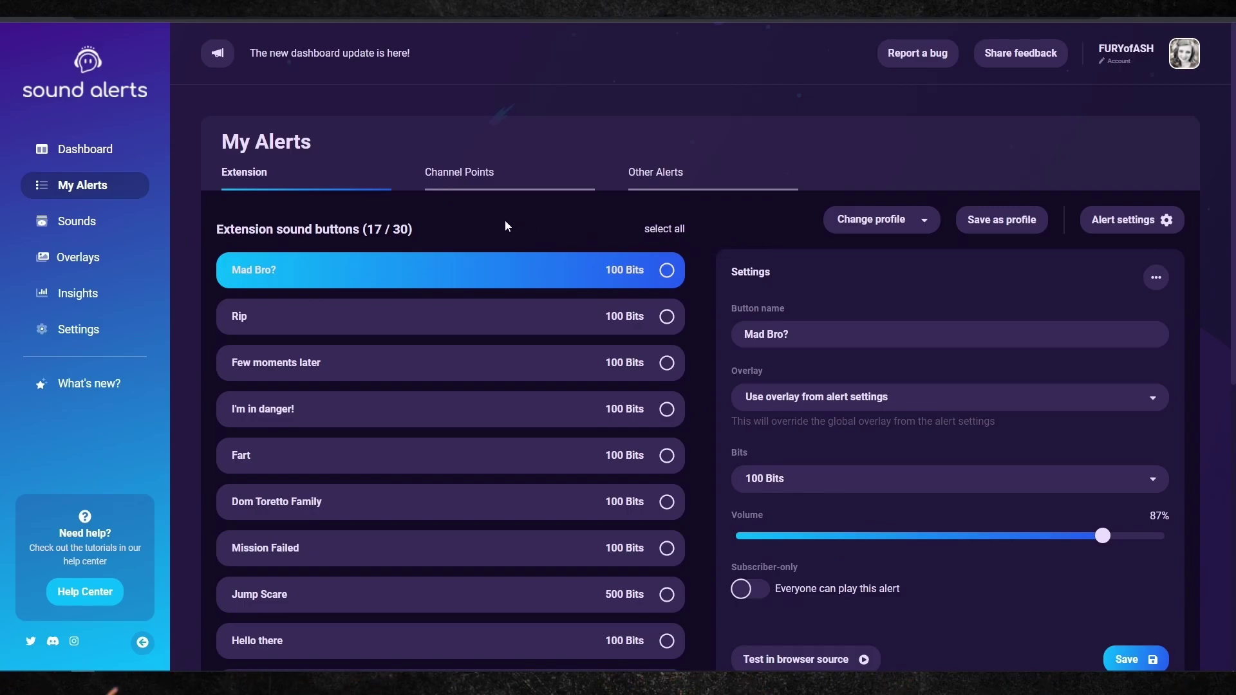
pyautogui.click(469, 173)
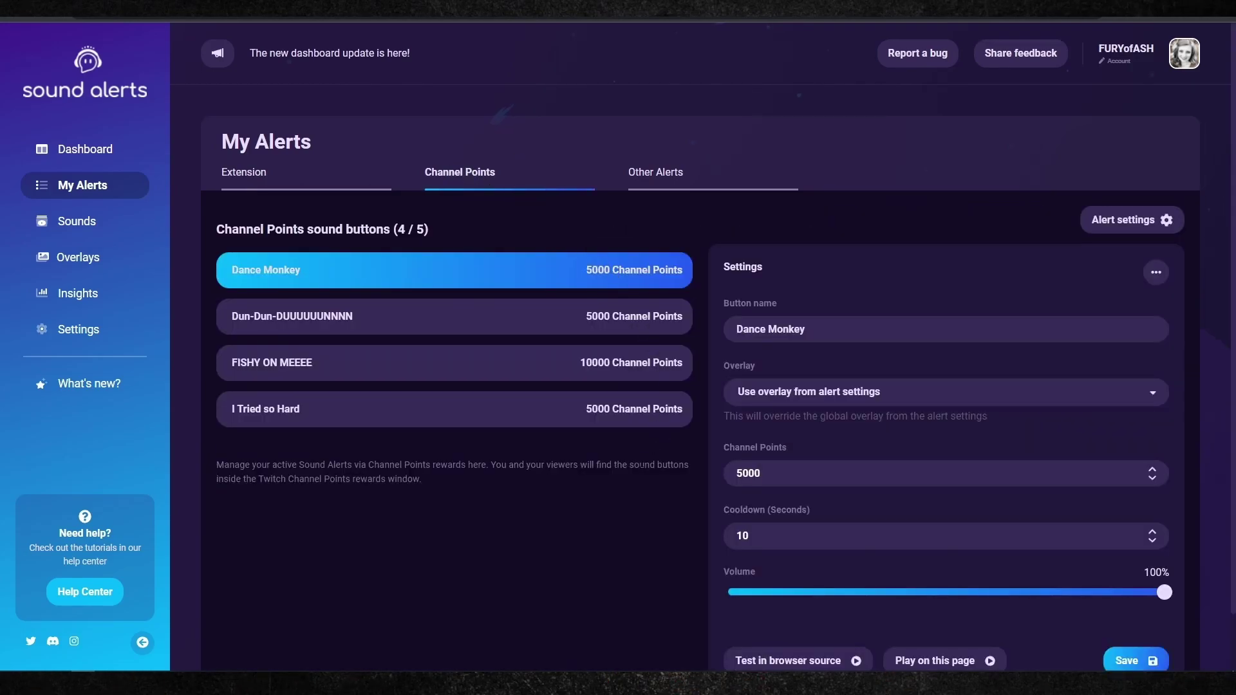
pyautogui.scroll(-1, 639, 477)
pyautogui.click(543, 266)
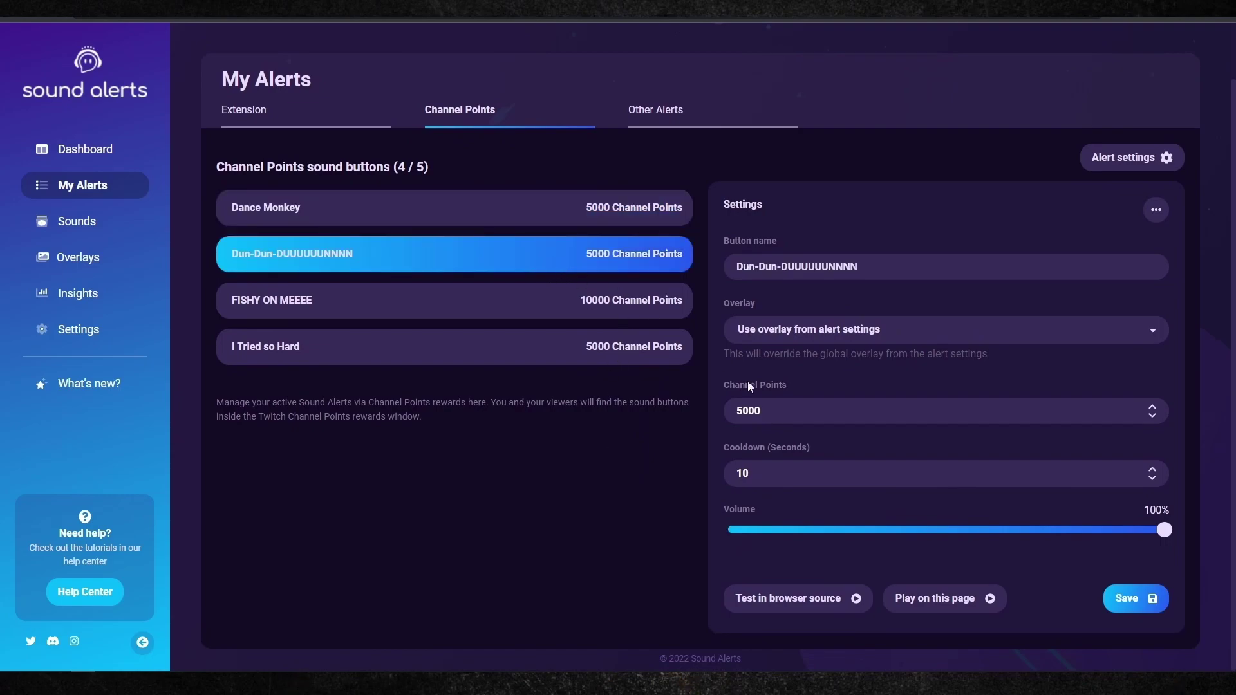
pyautogui.click(842, 600)
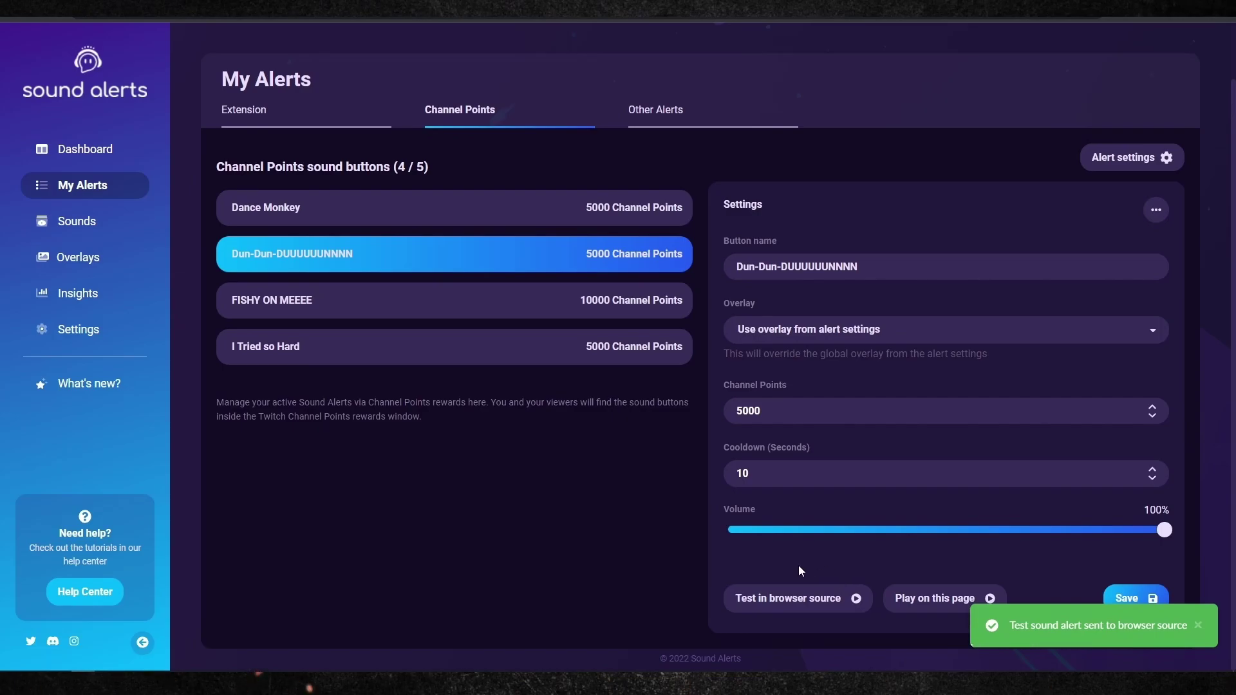
pyautogui.click(662, 114)
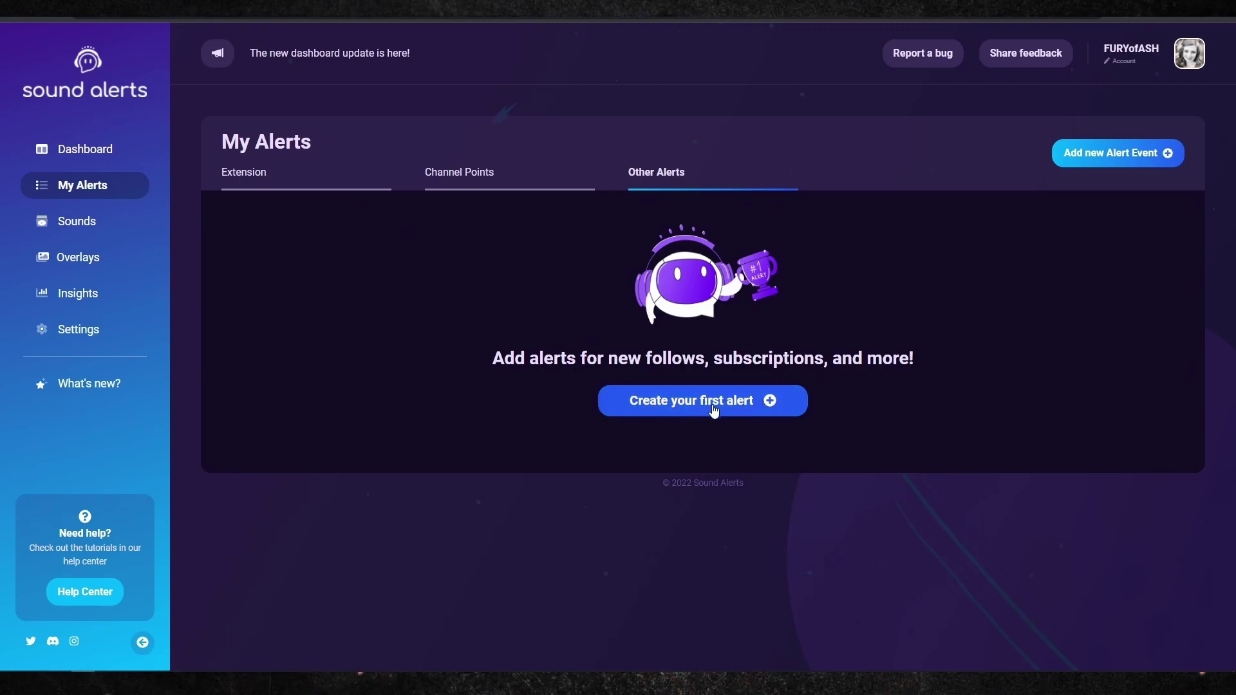
pyautogui.click(775, 412)
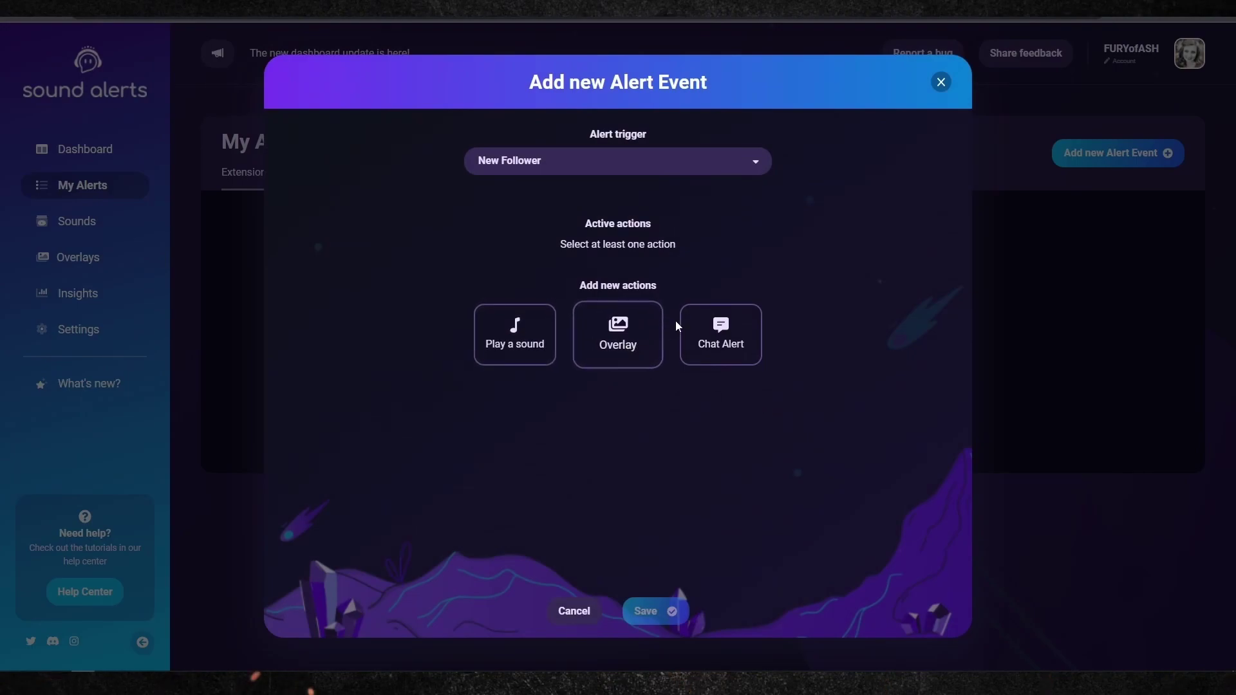
pyautogui.click(666, 166)
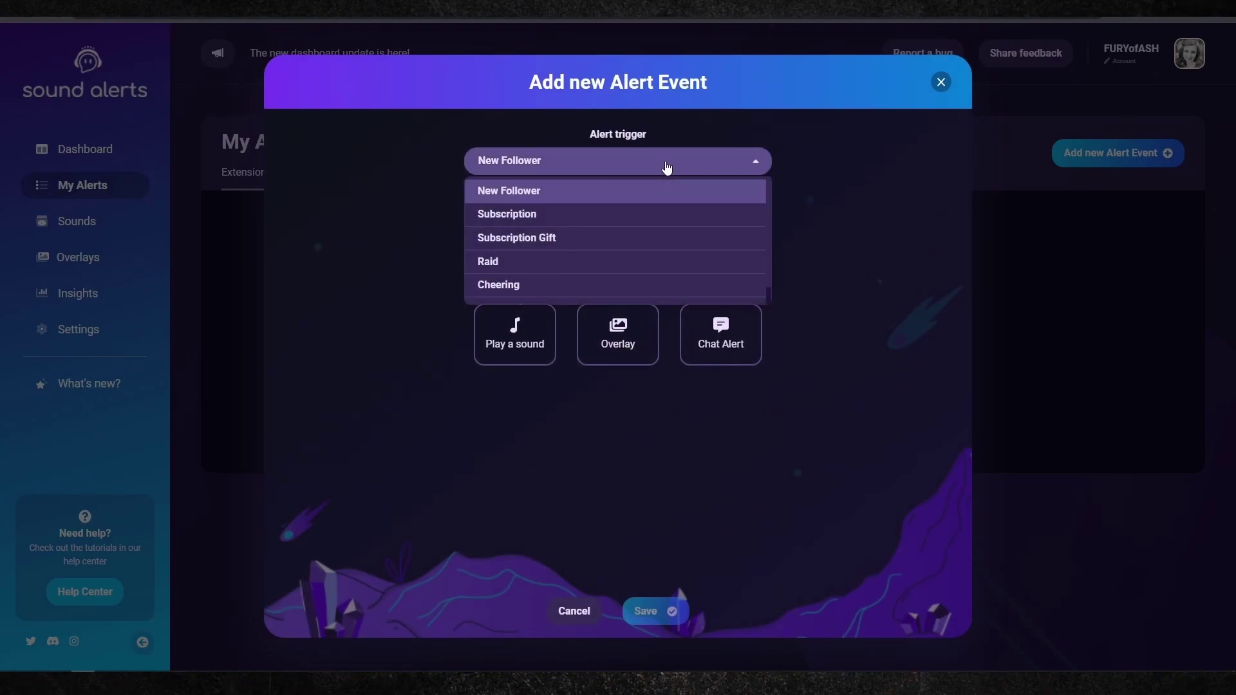
pyautogui.scroll(-1, 671, 248)
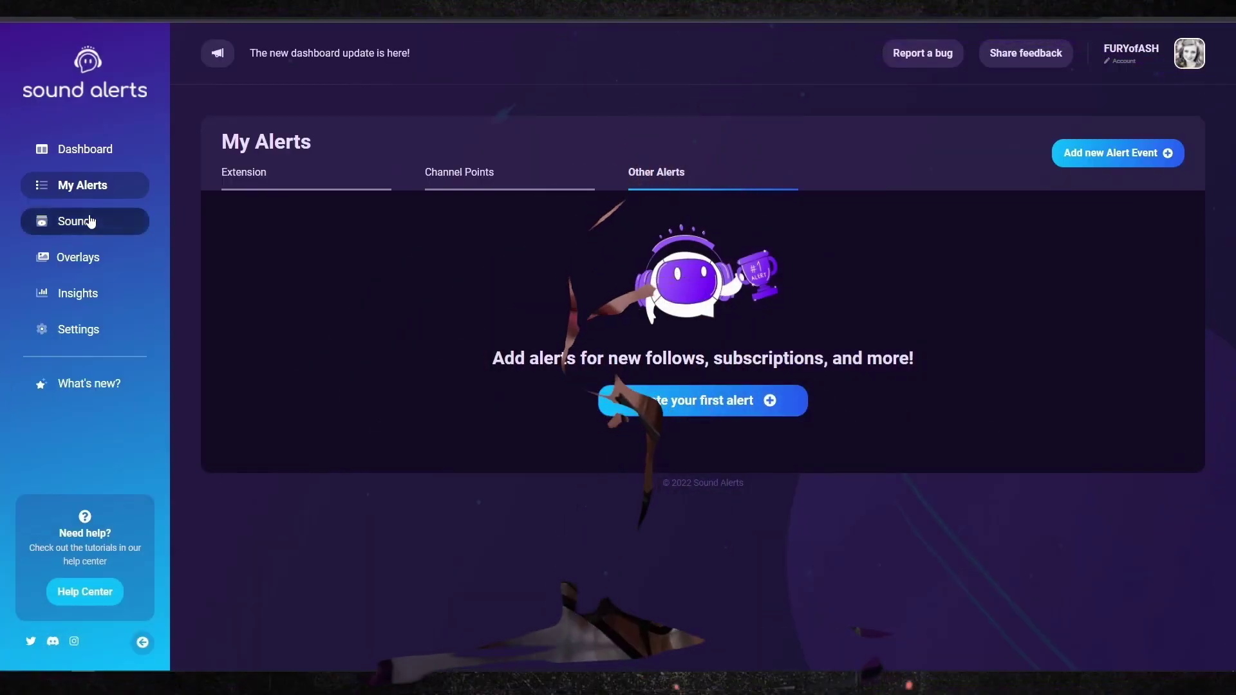
pyautogui.click(91, 222)
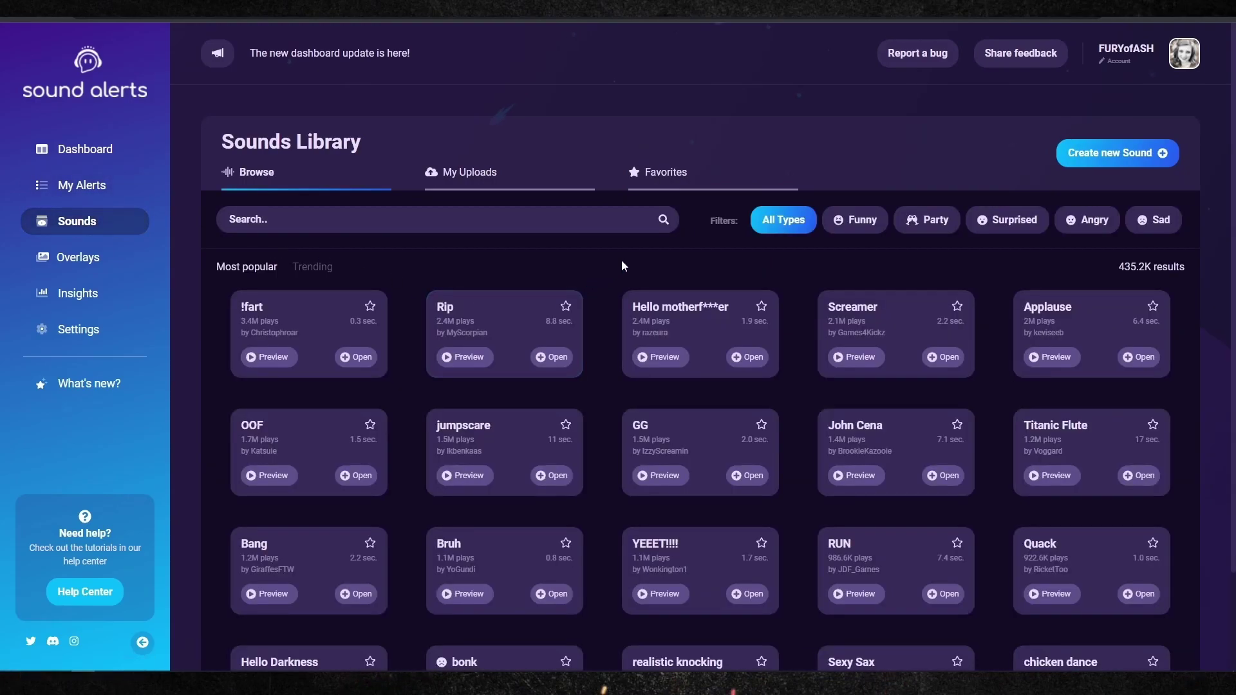
pyautogui.scroll(-6, 712, 302)
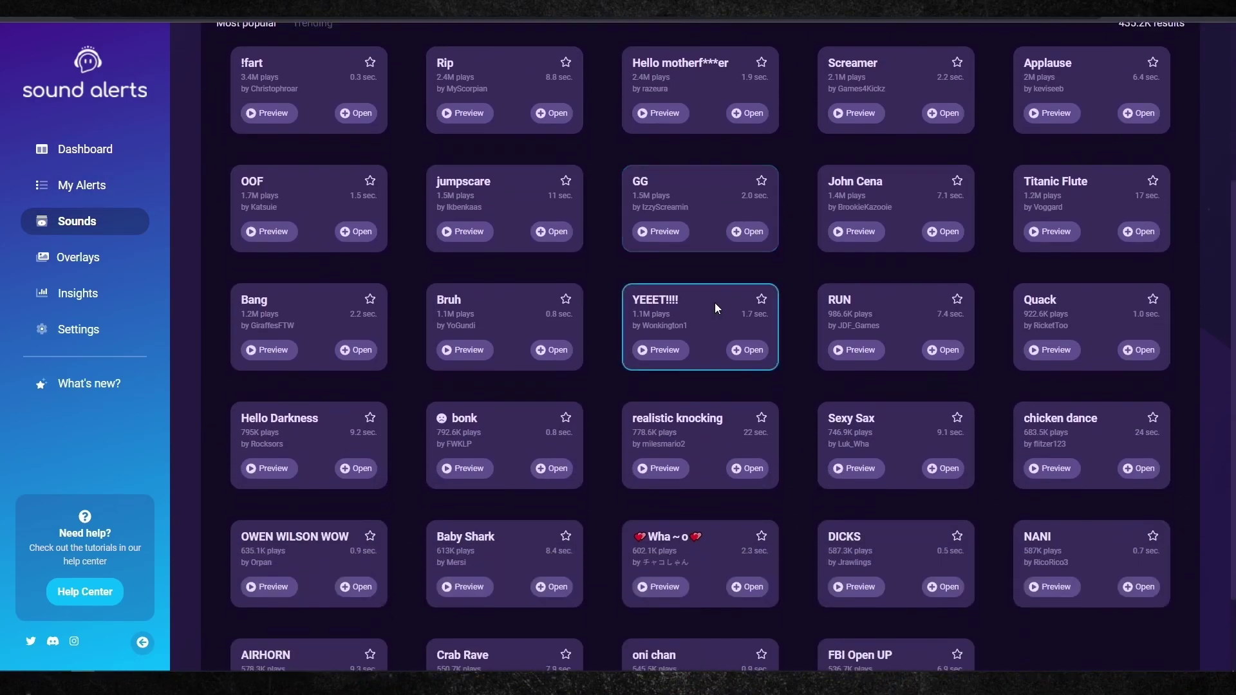
pyautogui.scroll(-3, 712, 314)
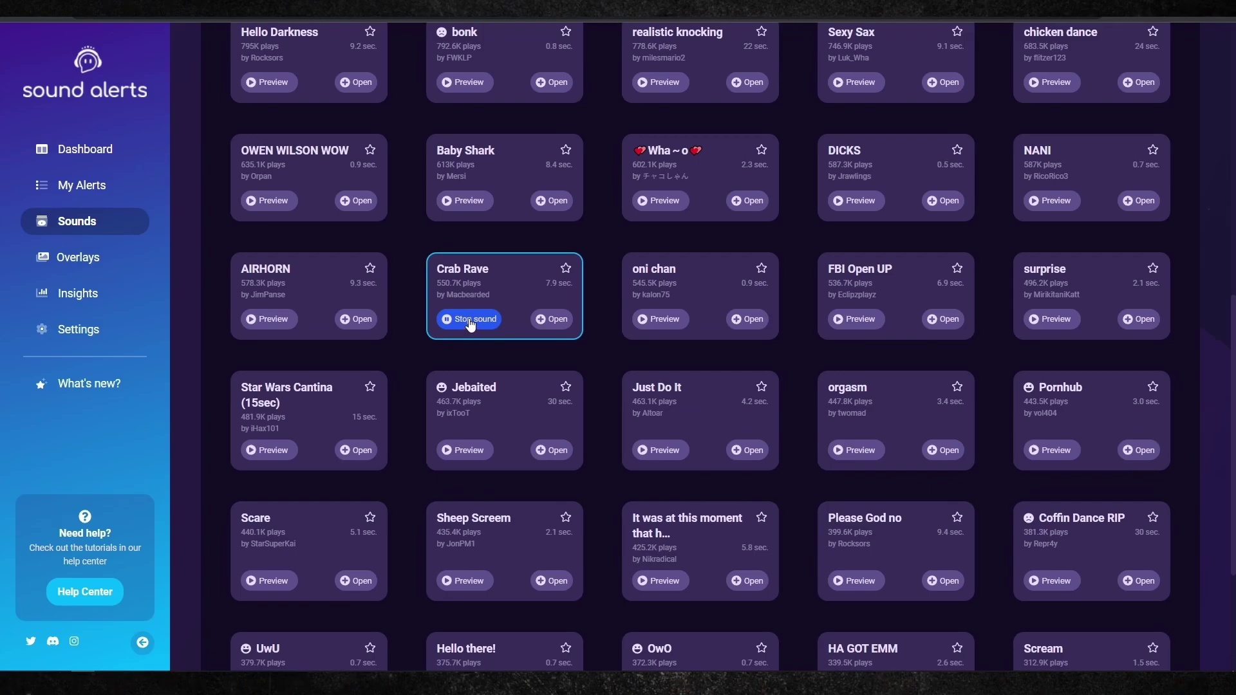
pyautogui.click(555, 320)
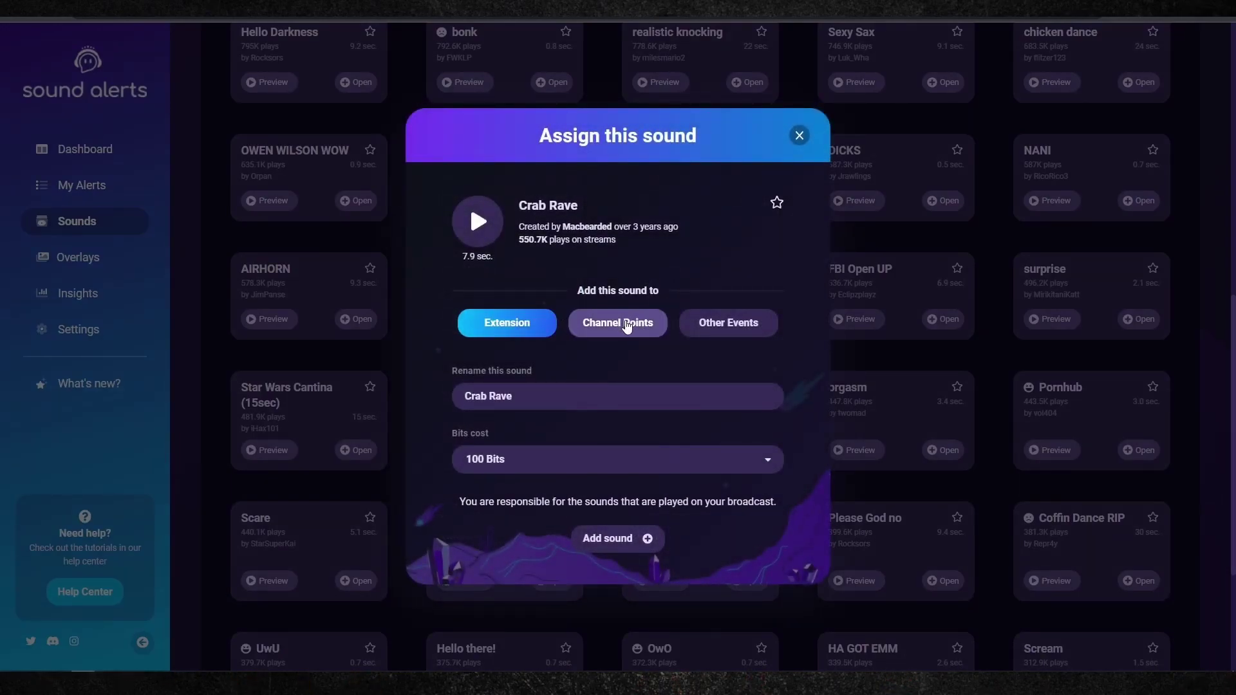
pyautogui.click(629, 322)
pyautogui.click(730, 324)
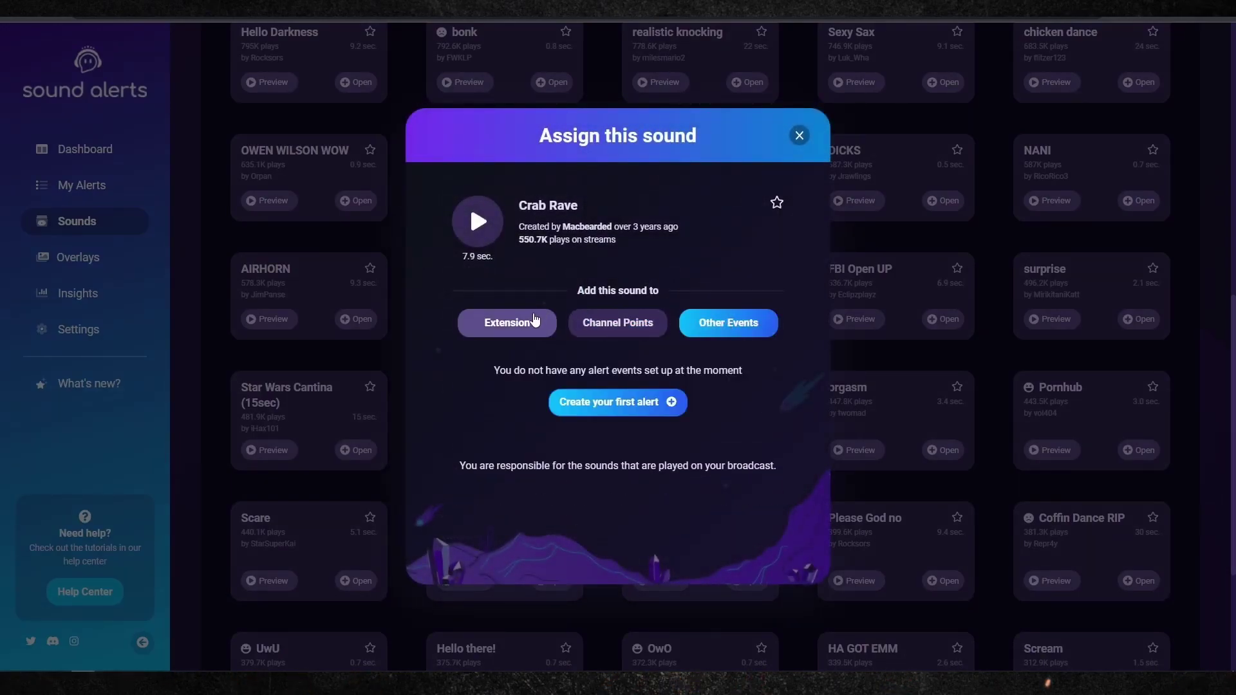
pyautogui.click(509, 324)
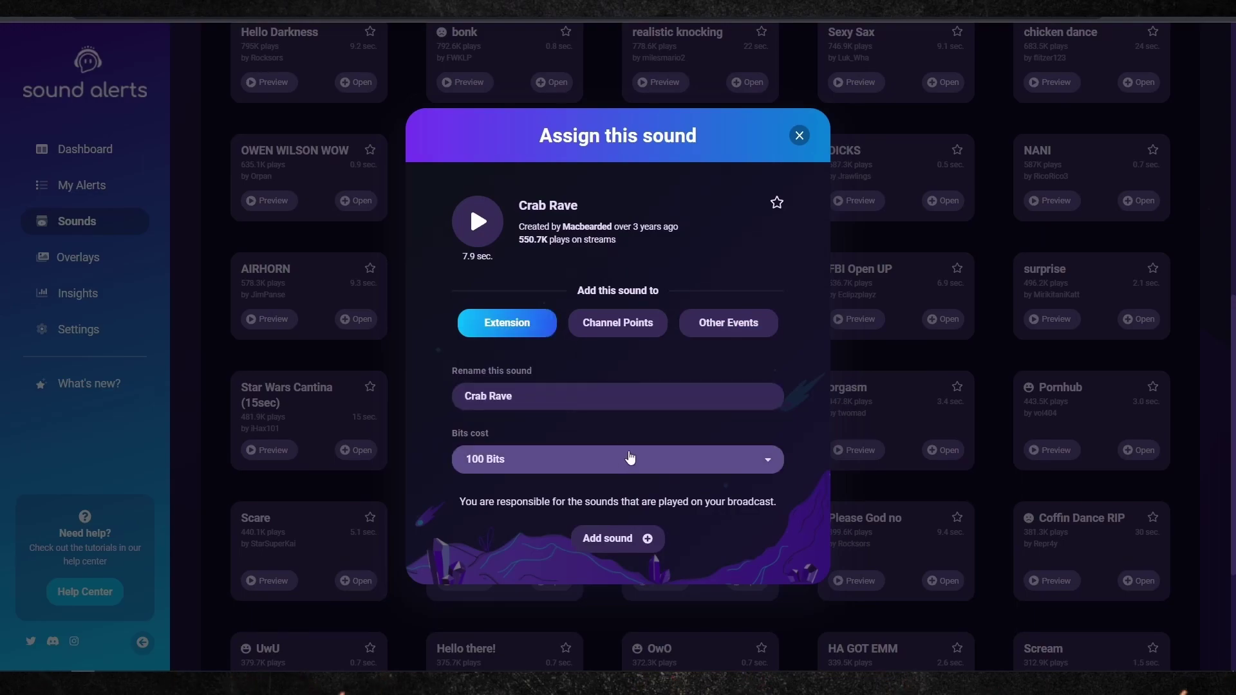
pyautogui.click(629, 461)
pyautogui.scroll(-10, 613, 501)
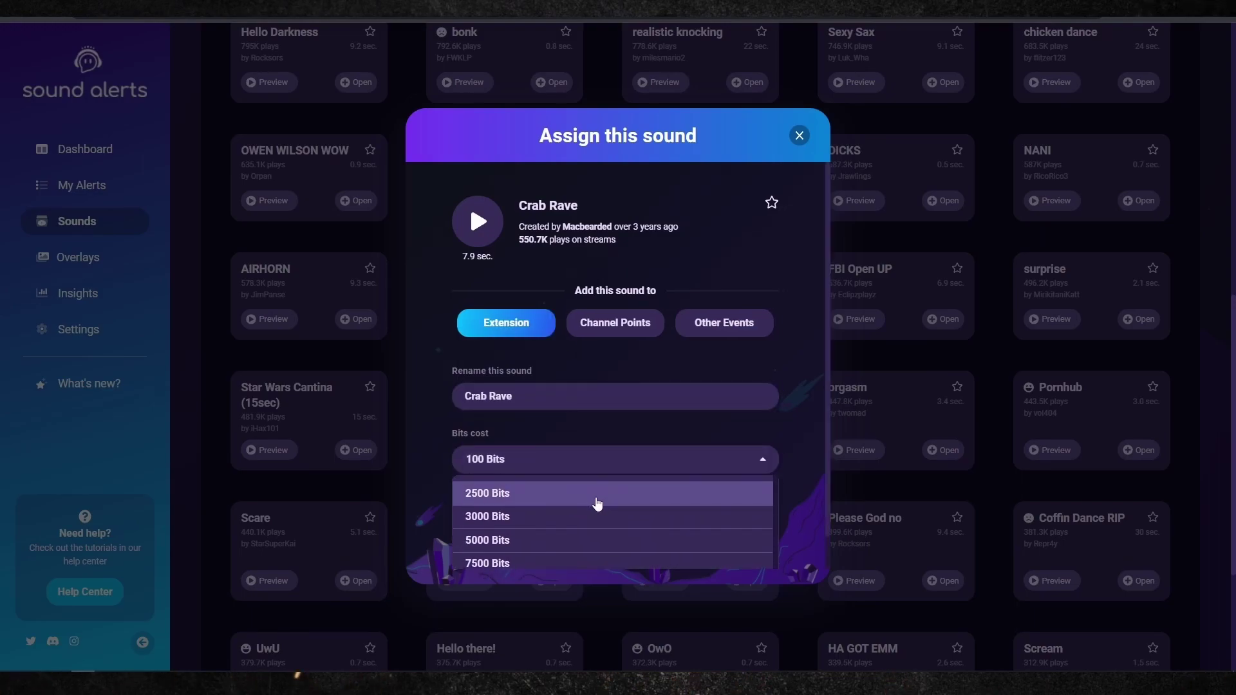
pyautogui.click(646, 359)
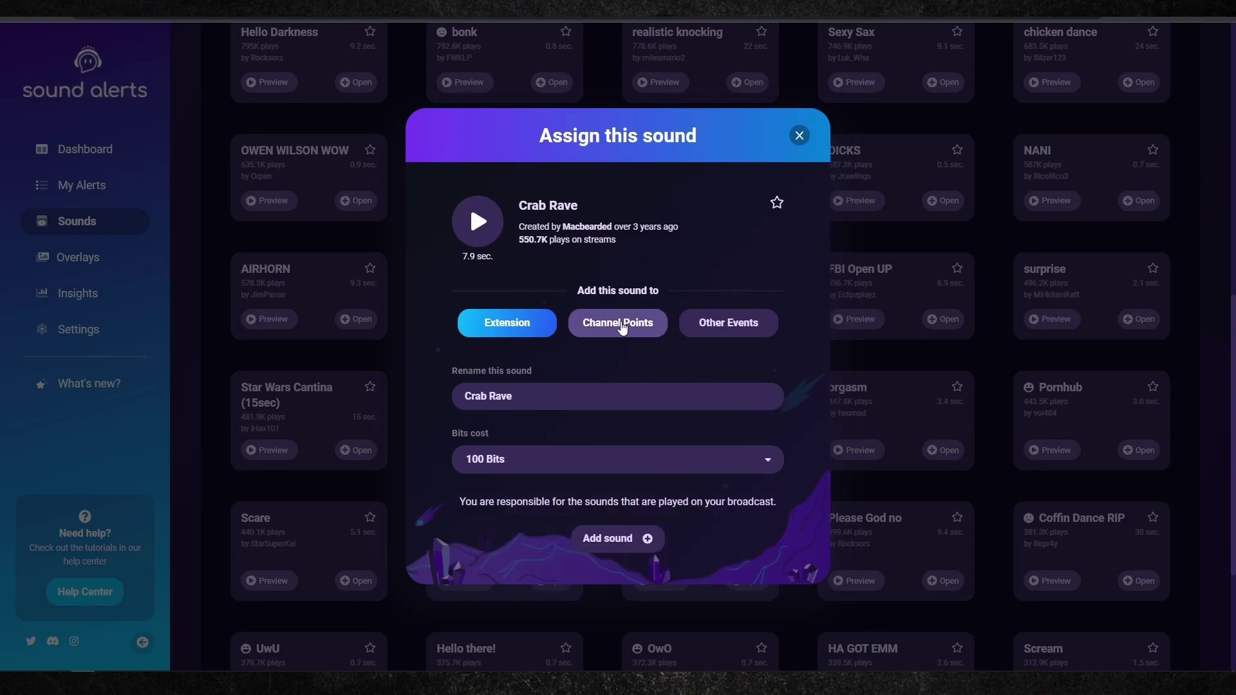
pyautogui.click(619, 323)
pyautogui.click(564, 465)
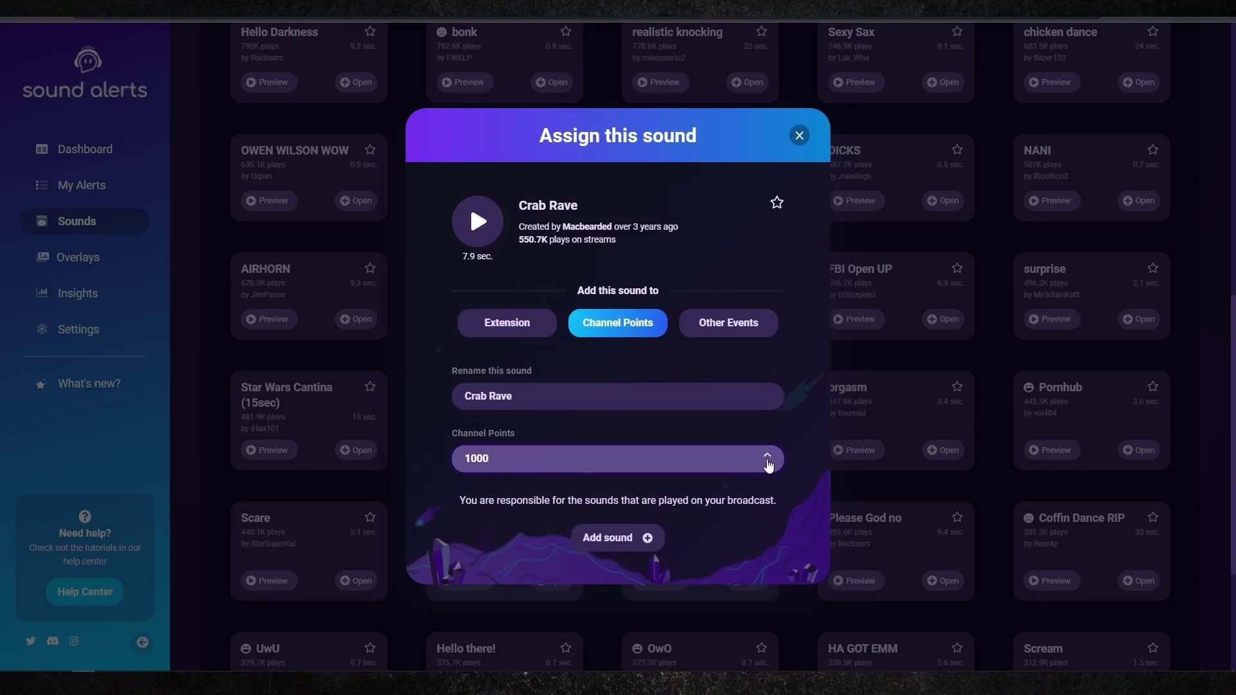
pyautogui.click(768, 469)
pyautogui.click(64, 219)
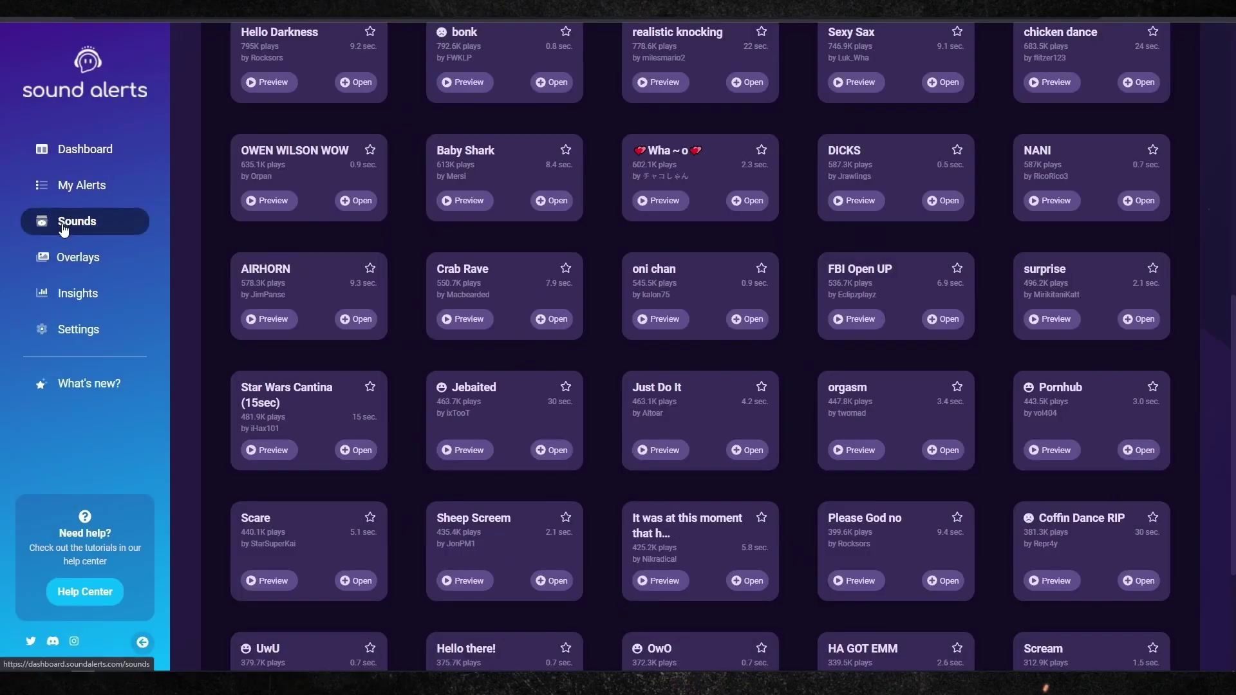
pyautogui.click(65, 257)
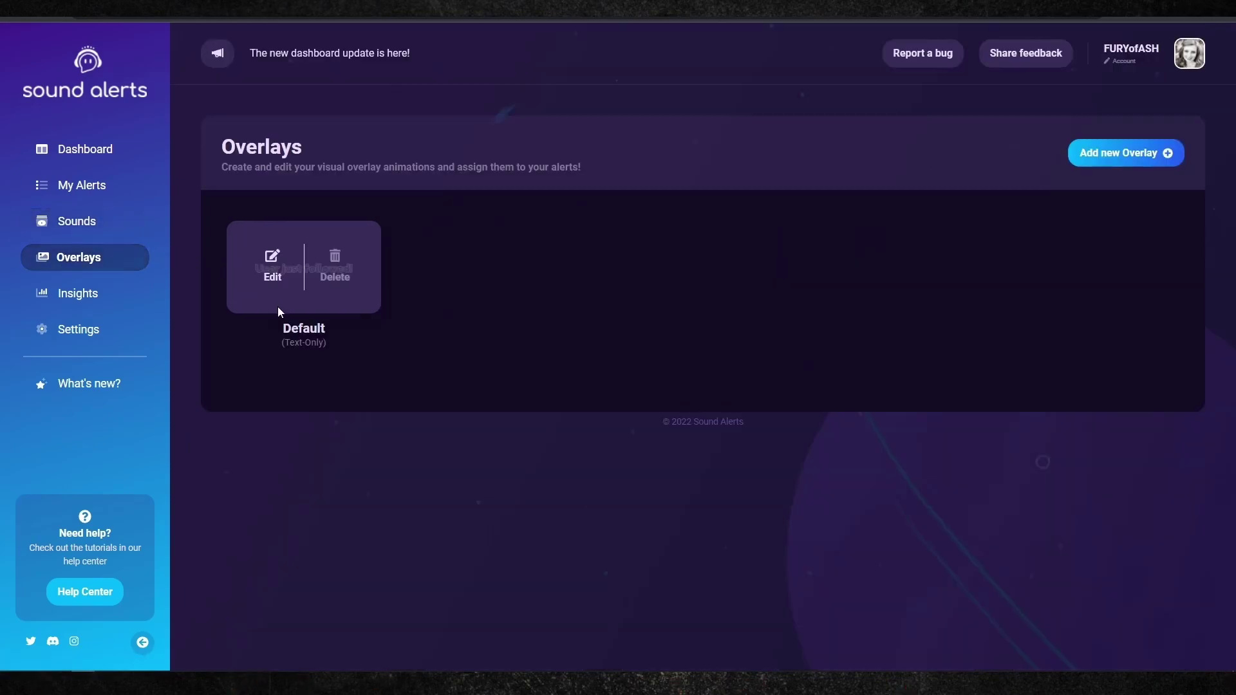
# - Edit the Default overlay and set its Text-Alert Font to Permanent Marker
pyautogui.click(297, 258)
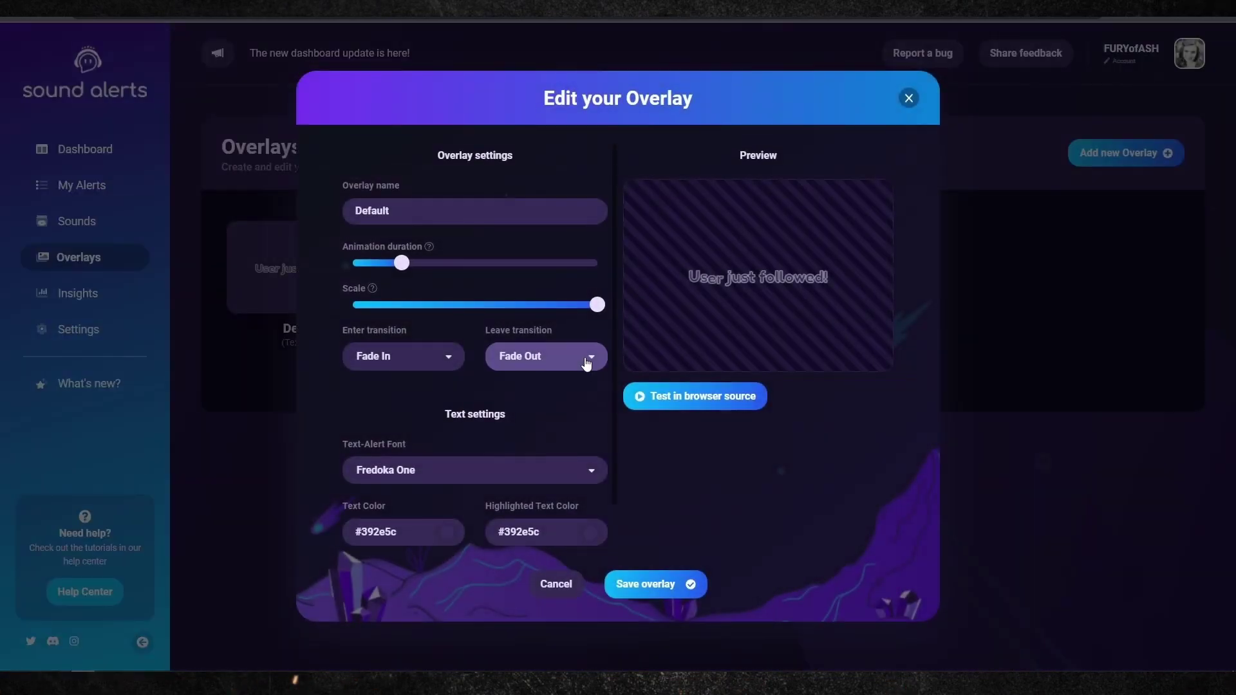
pyautogui.click(689, 394)
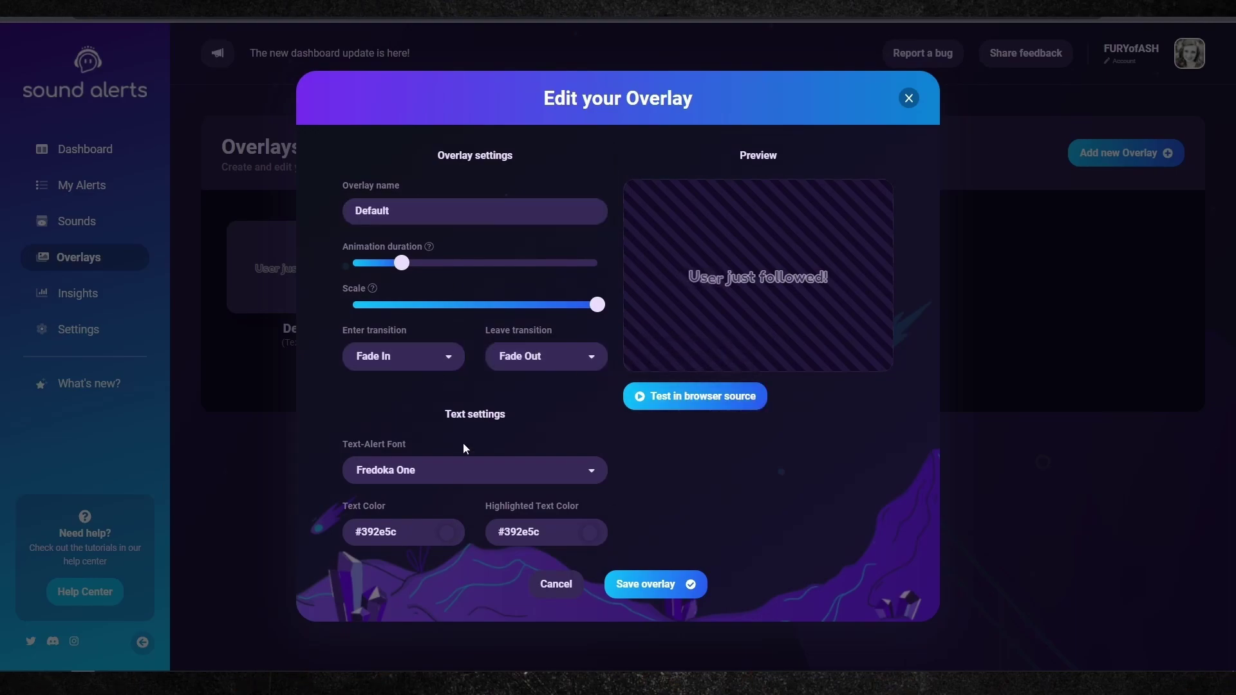
pyautogui.click(465, 474)
pyautogui.click(464, 523)
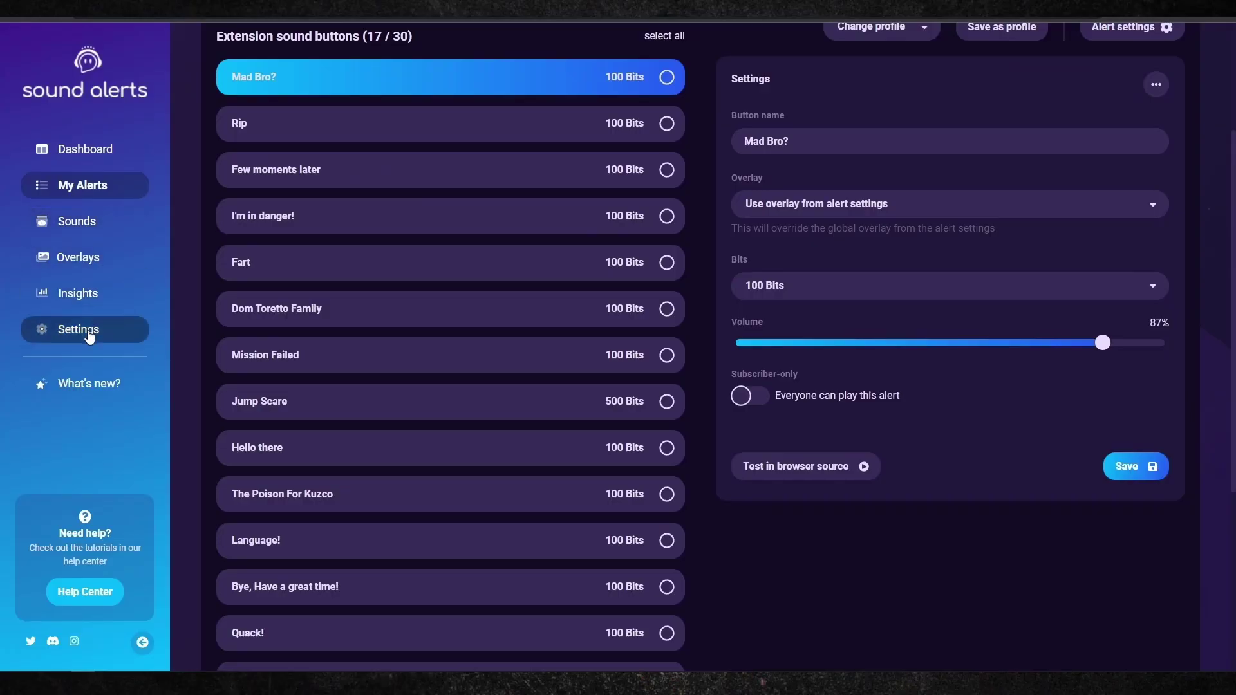
pyautogui.click(76, 331)
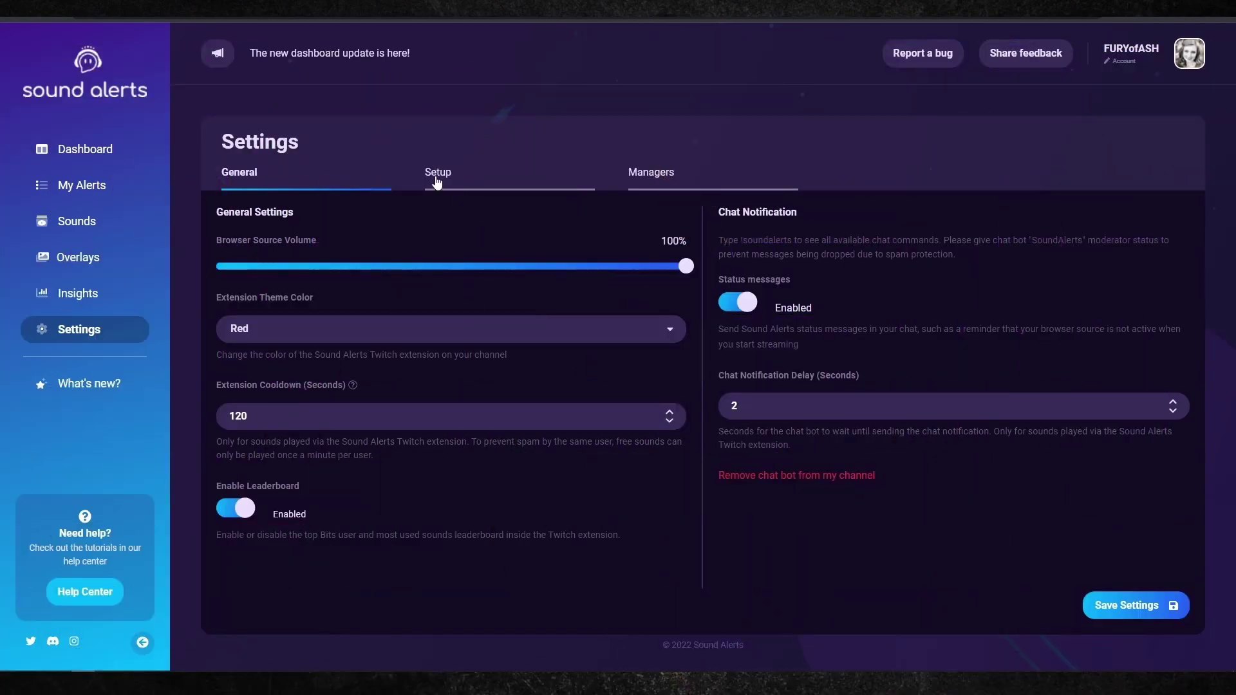
# - Read through the Setup tab's Browser Source and Twitch extension install instructions
pyautogui.click(438, 180)
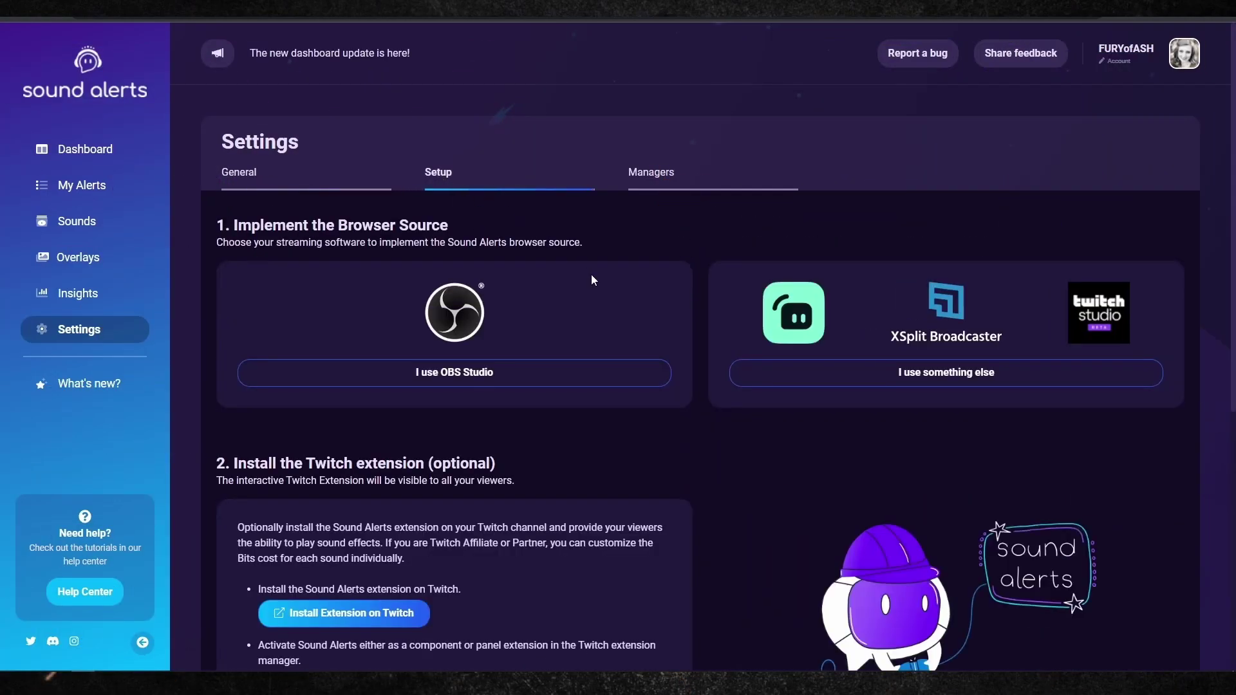
pyautogui.scroll(-2, 623, 335)
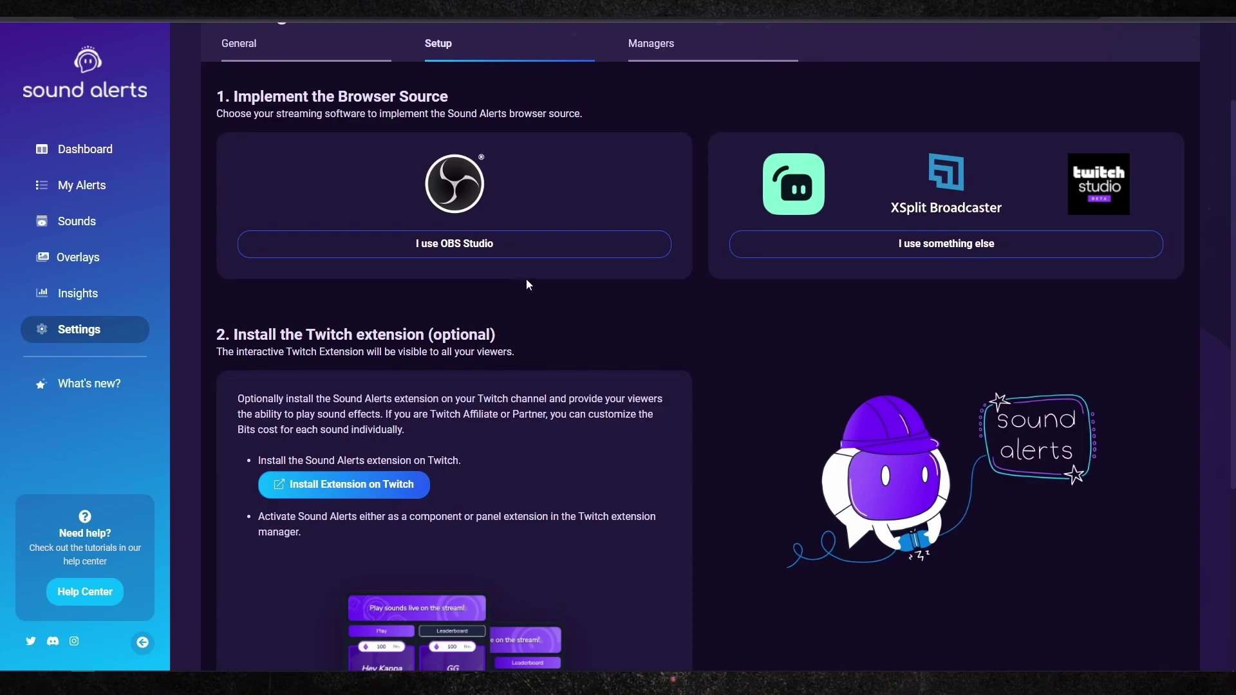
pyautogui.scroll(-5, 577, 290)
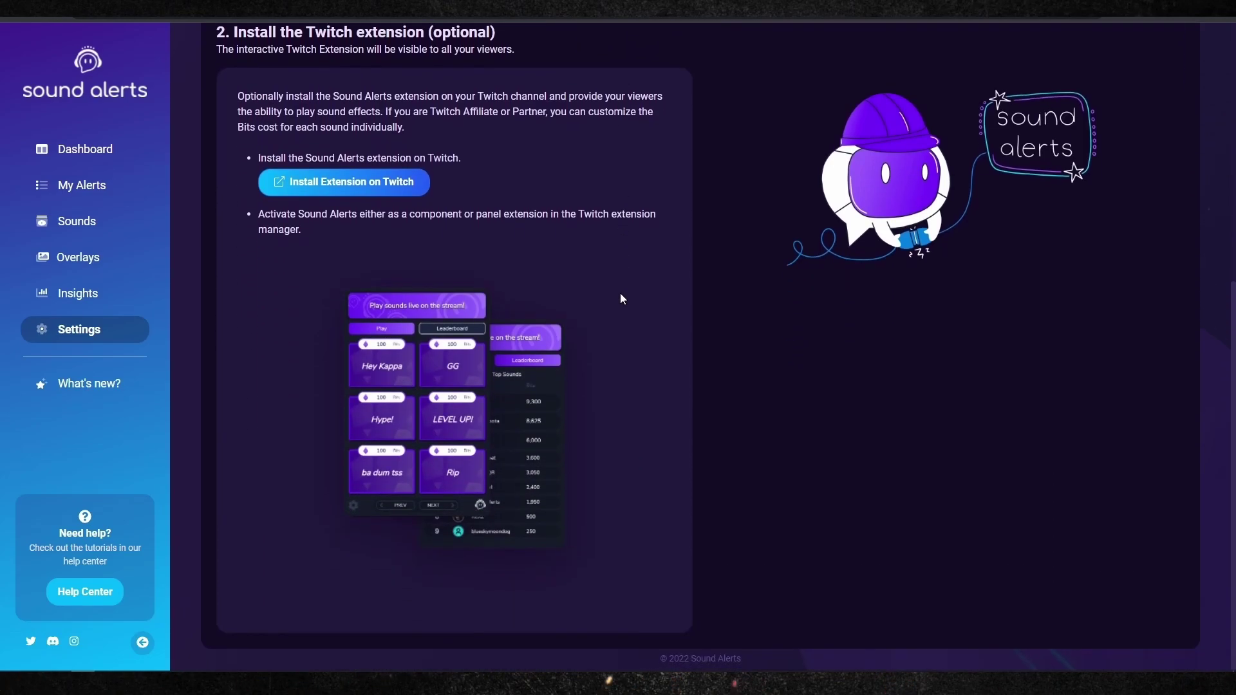
pyautogui.scroll(6, 691, 334)
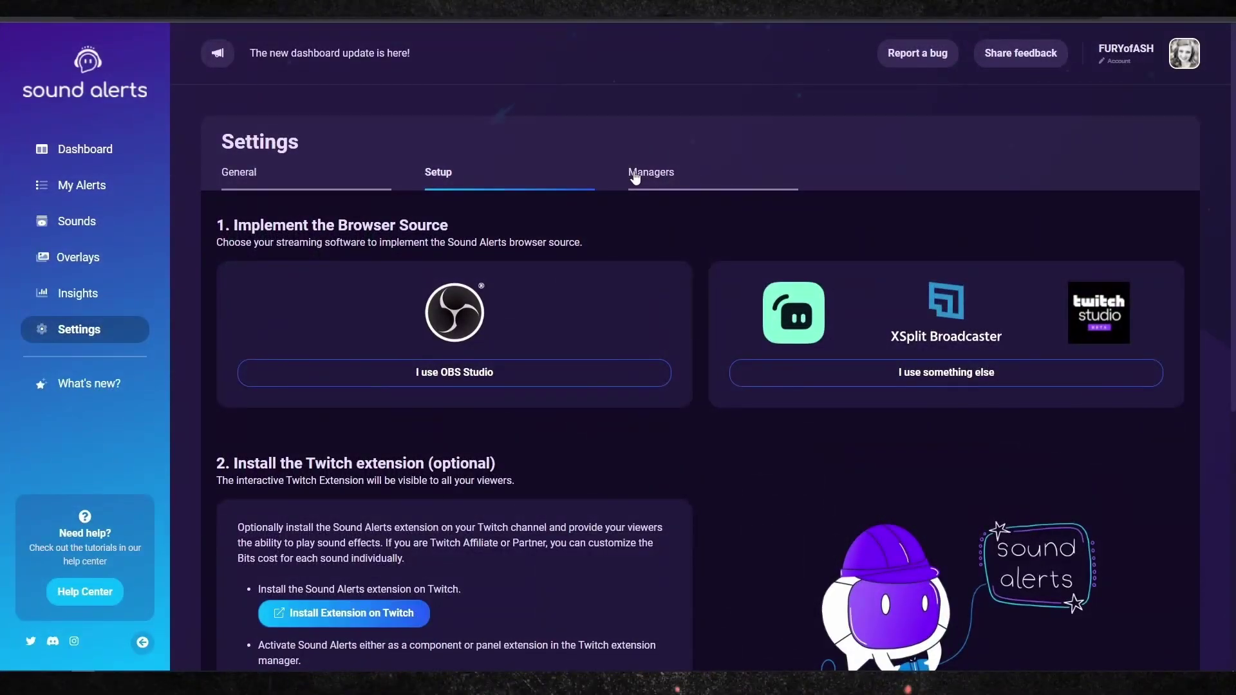
pyautogui.click(624, 178)
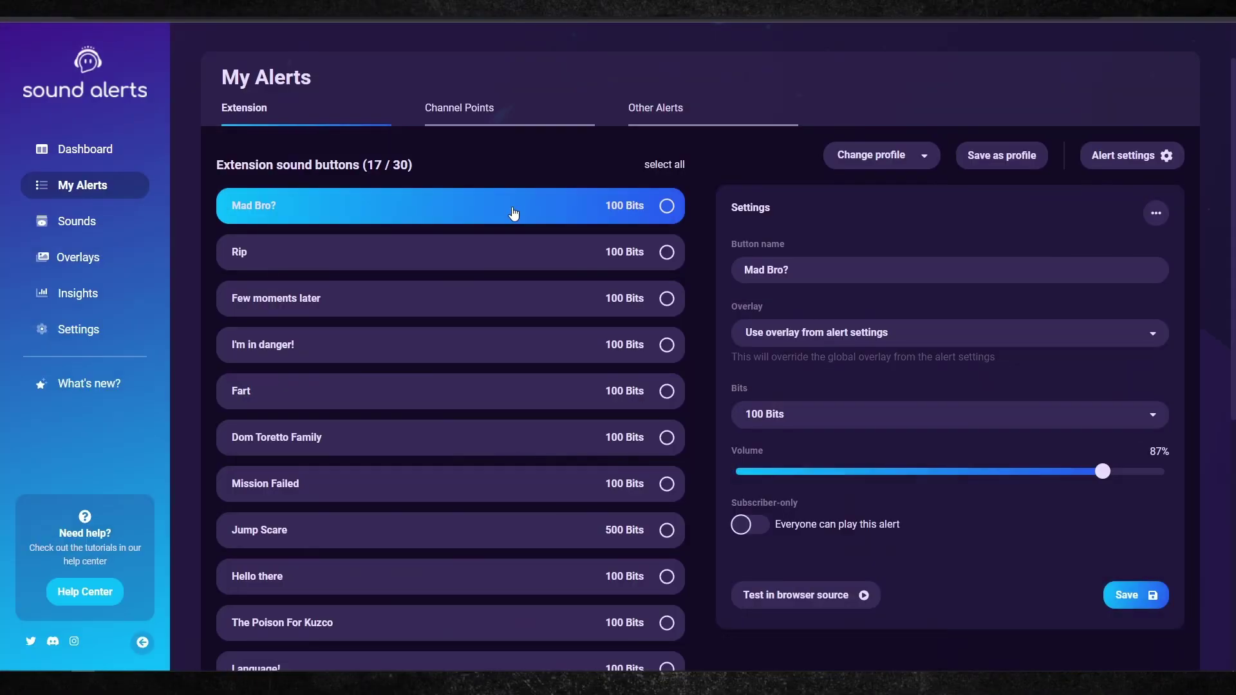
# - Open Mad Bro?'s settings, keeping 'Use overlay from alert settings' and a 100 Bits cost
pyautogui.click(665, 209)
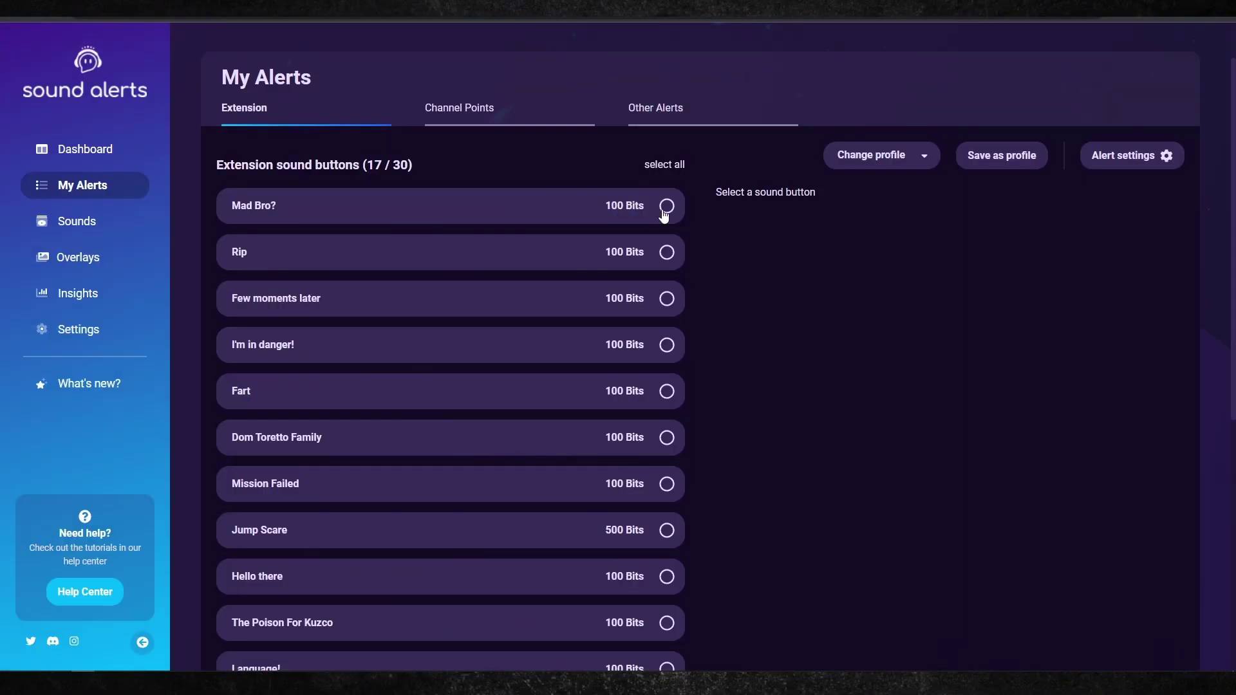
pyautogui.click(544, 209)
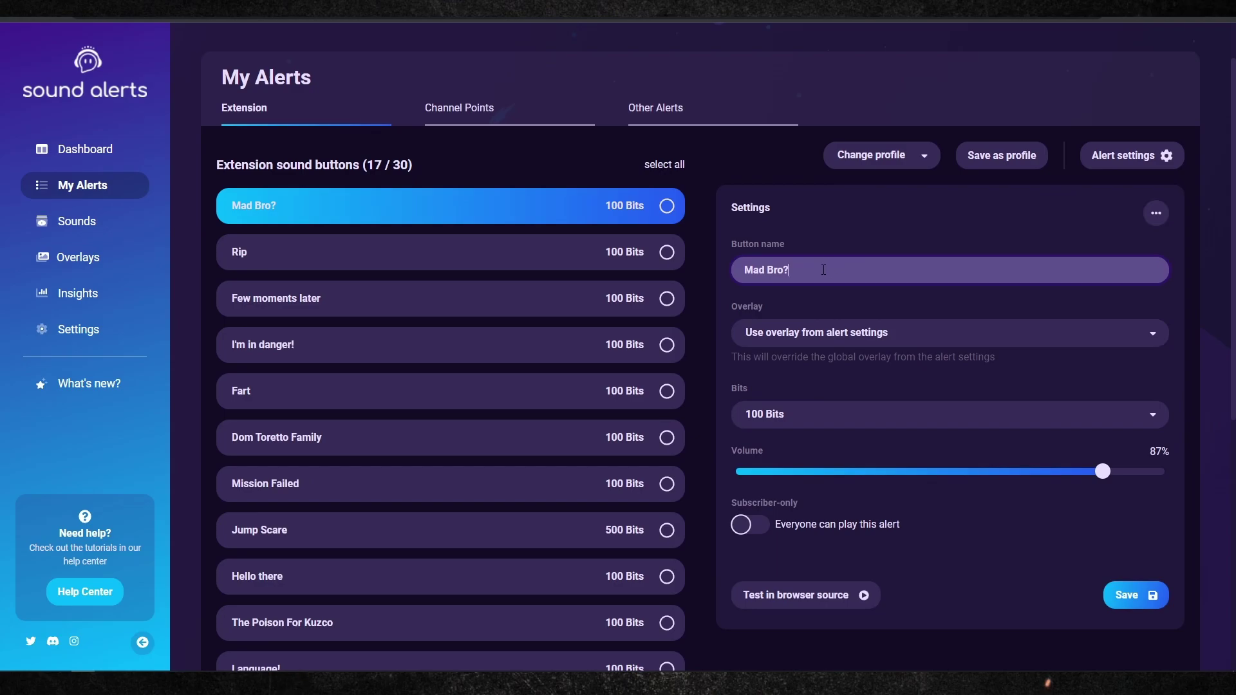
pyautogui.click(821, 340)
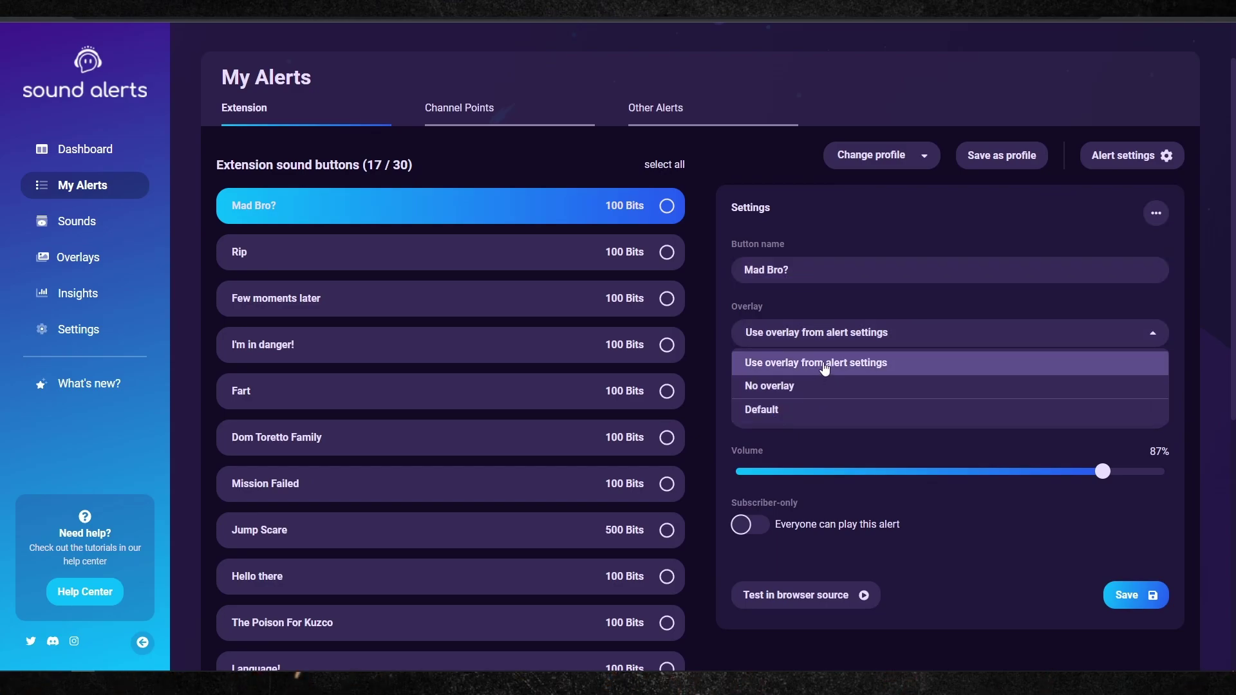
pyautogui.click(820, 363)
pyautogui.scroll(-2, 833, 376)
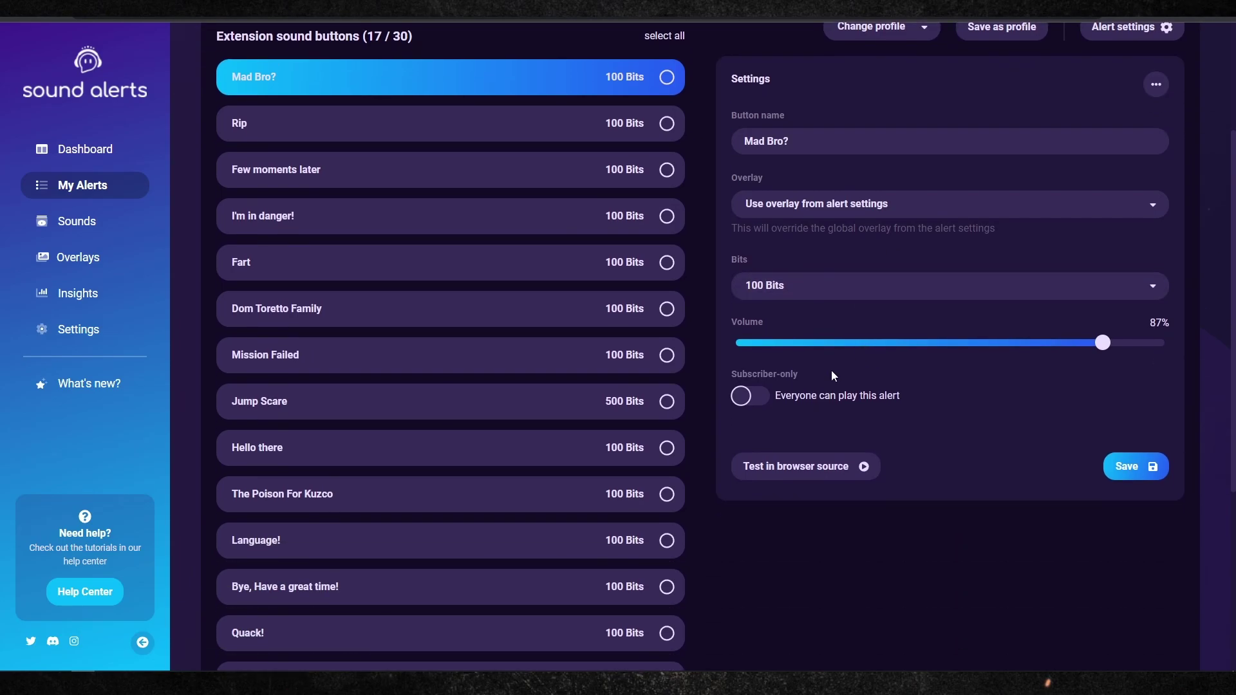
pyautogui.click(902, 297)
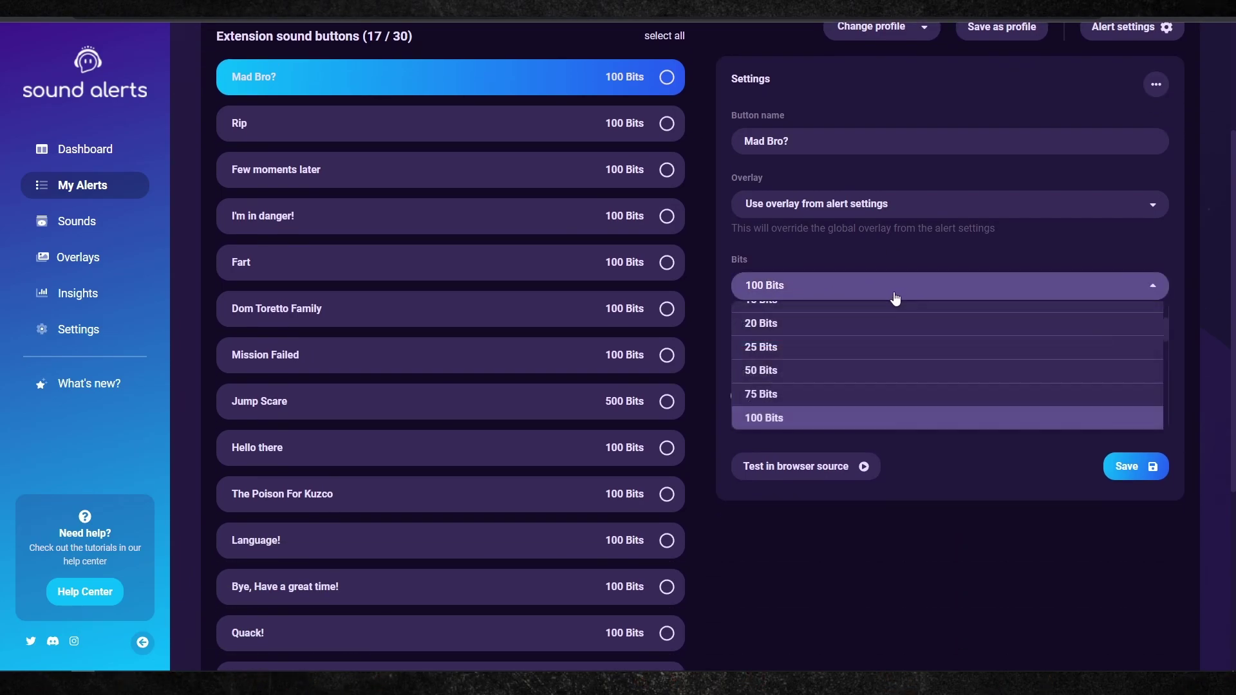
pyautogui.scroll(1, 833, 395)
pyautogui.click(892, 270)
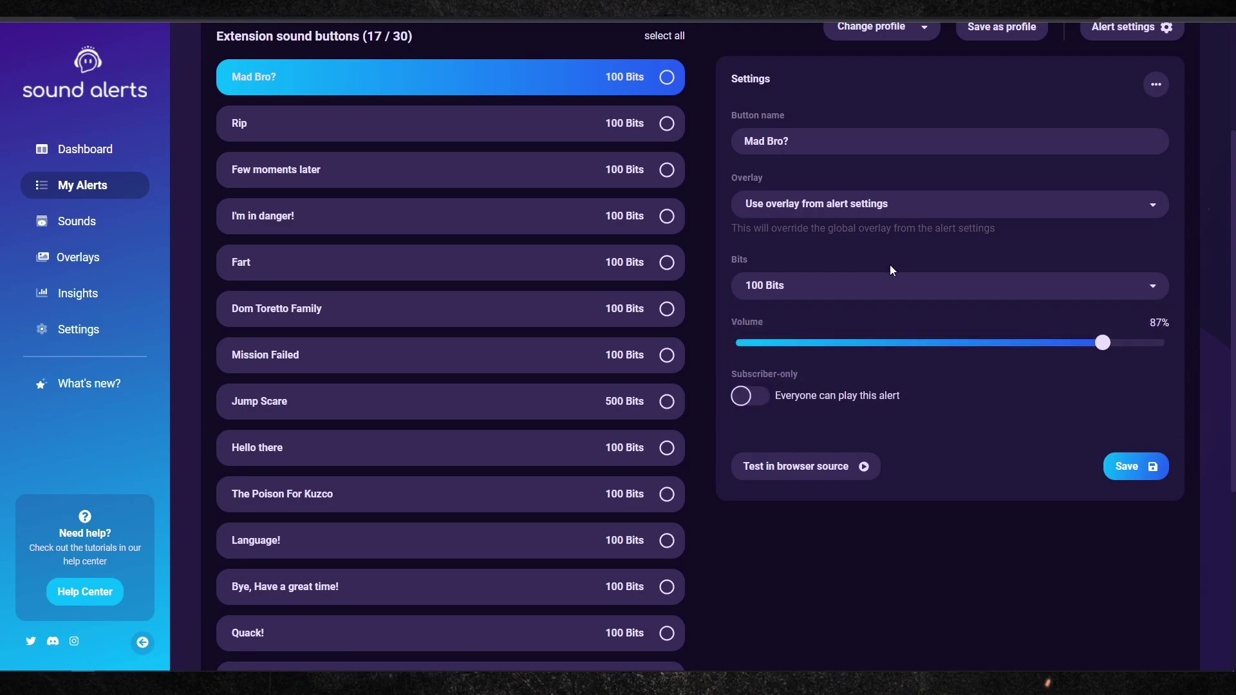